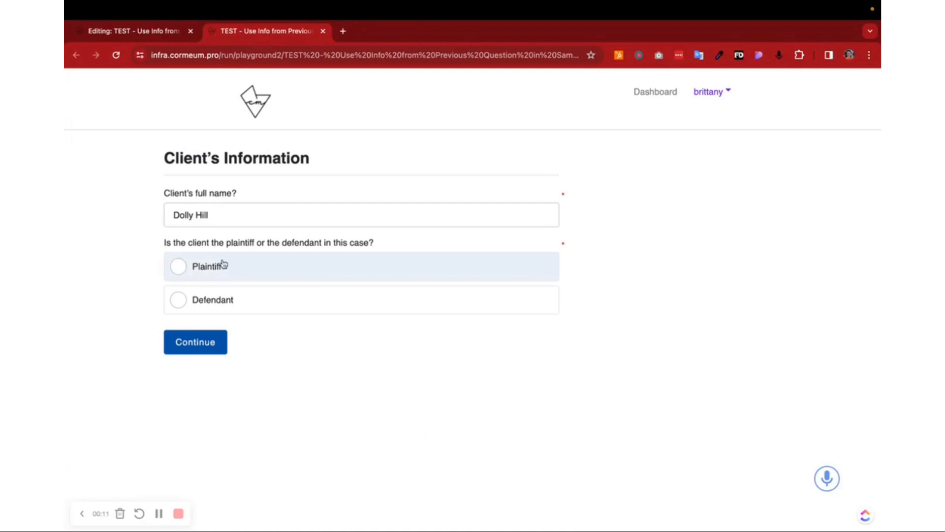
Step: Switch to the workflow editor and examine the variable name of the client's full name question
{"action": "left_click", "coordinate": [154, 40]}
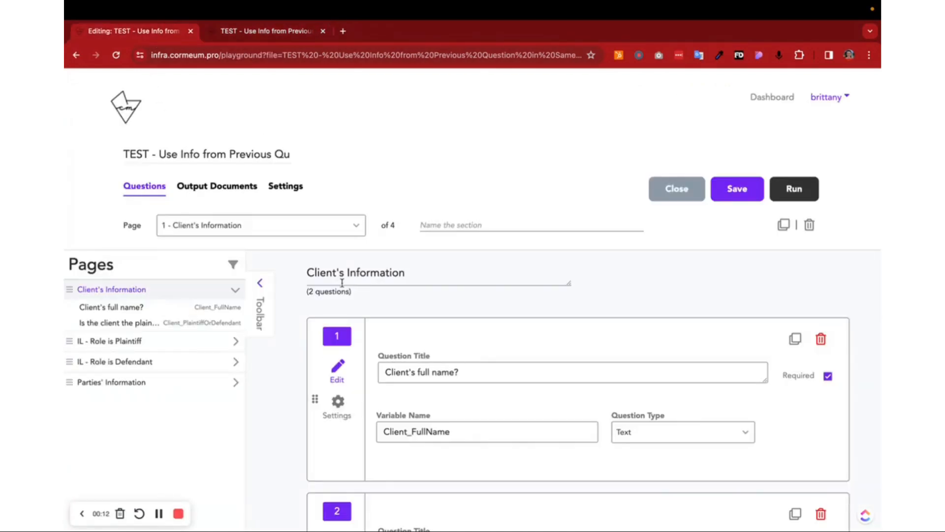
{"action": "scroll", "coordinate": [344, 284], "scroll_direction": "down", "scroll_amount": 2}
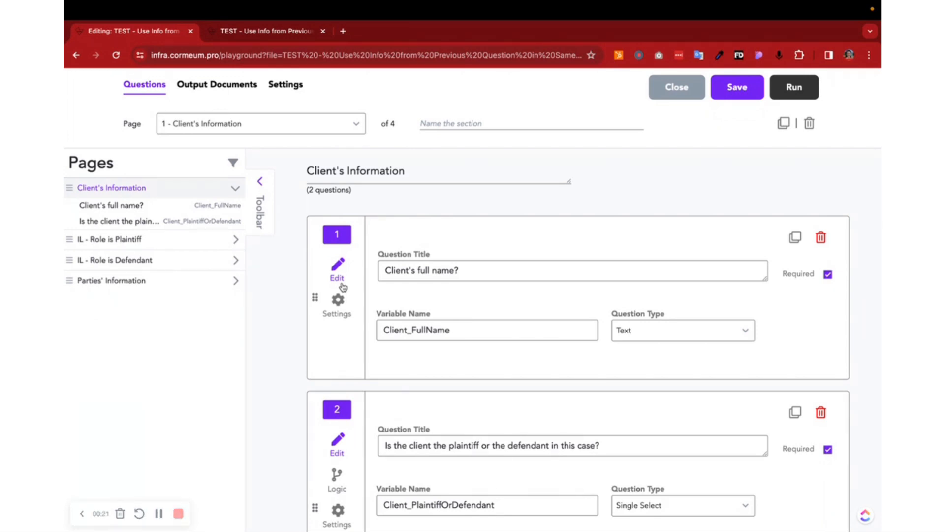
{"action": "double_click", "coordinate": [481, 328]}
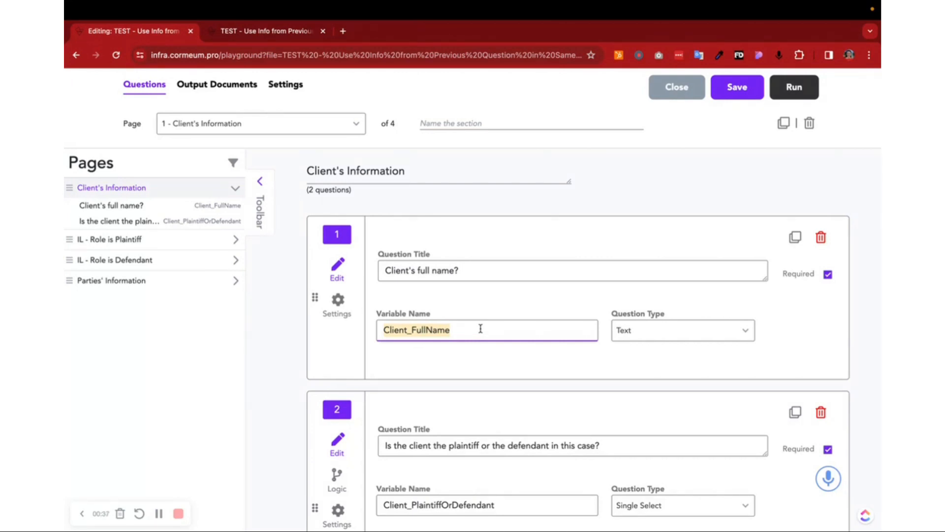
Step: In the workflow test run, answer that the client is the Plaintiff and continue to the Parties' Information page
{"action": "left_click", "coordinate": [265, 32]}
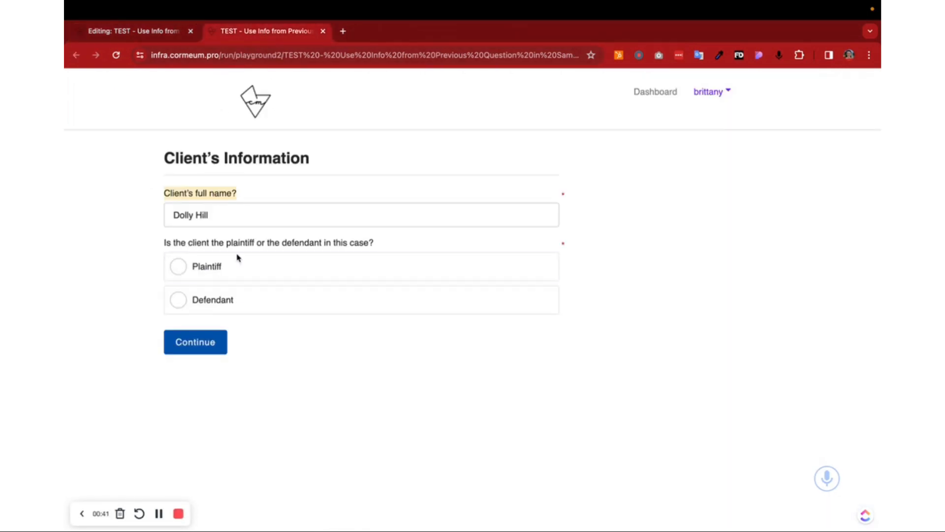
{"action": "left_click", "coordinate": [234, 267]}
{"action": "left_click", "coordinate": [223, 340]}
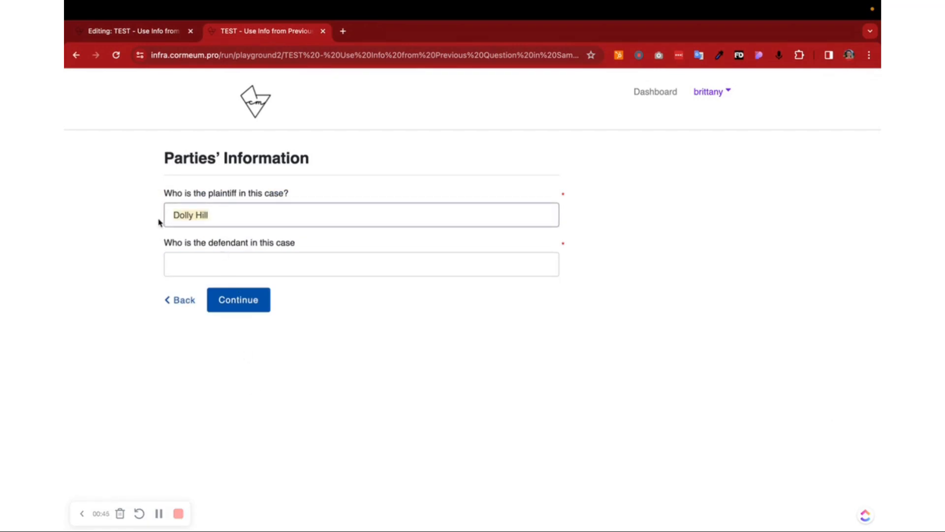
Step: Go back and change the client's role to Defendant, then continue and check both party name fields on Parties' Information
{"action": "left_click", "coordinate": [184, 301]}
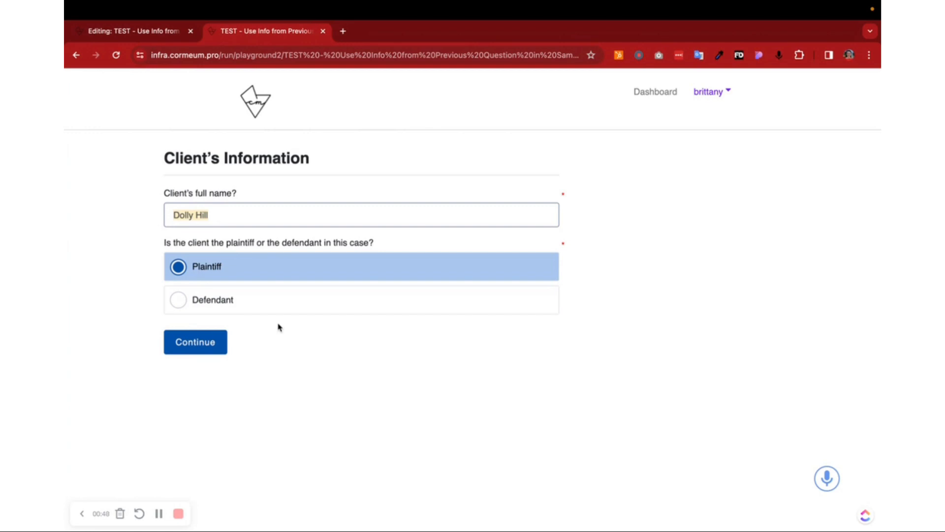
{"action": "left_click", "coordinate": [214, 305]}
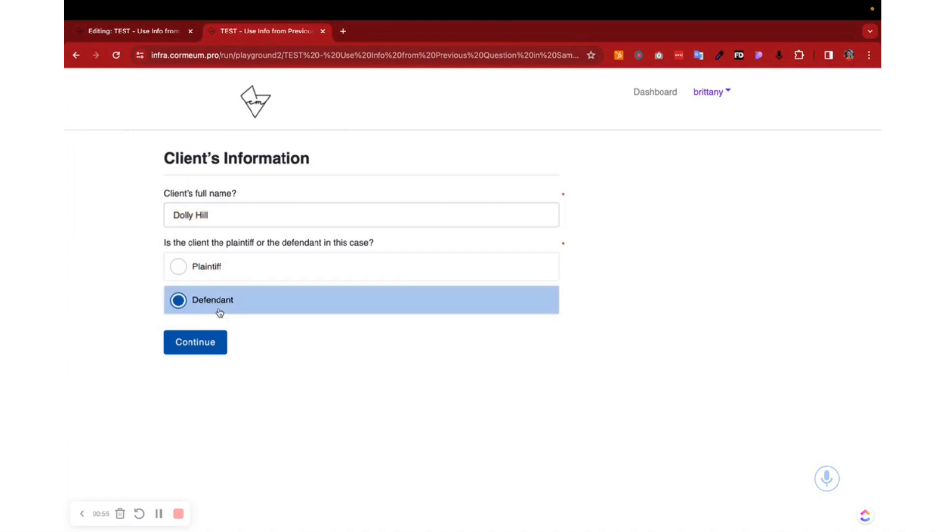
{"action": "left_click", "coordinate": [215, 344]}
{"action": "left_click", "coordinate": [226, 259]}
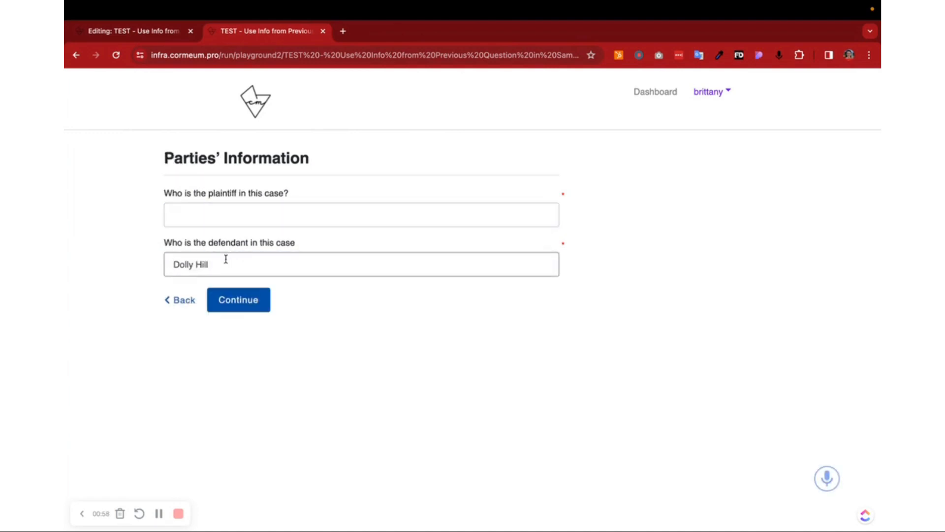
{"action": "left_click", "coordinate": [242, 211]}
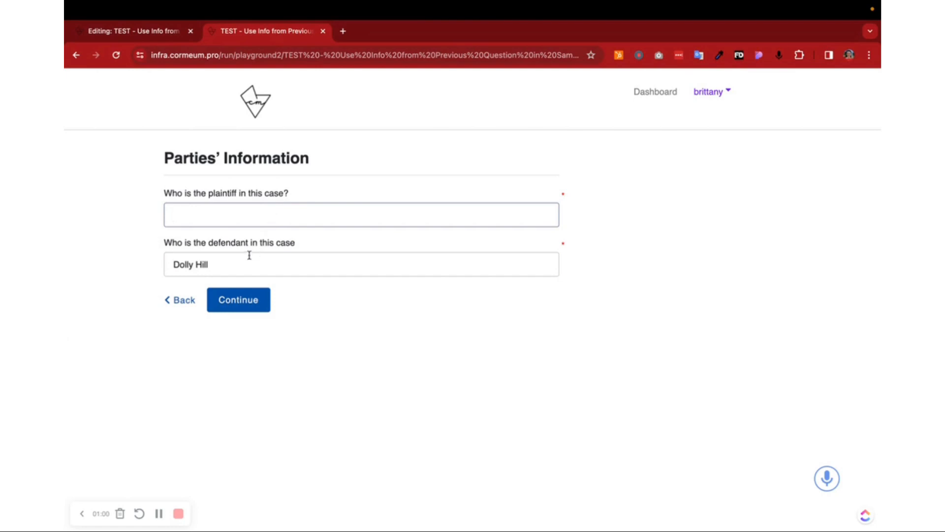
{"action": "left_click", "coordinate": [249, 255]}
{"action": "left_click", "coordinate": [248, 197]}
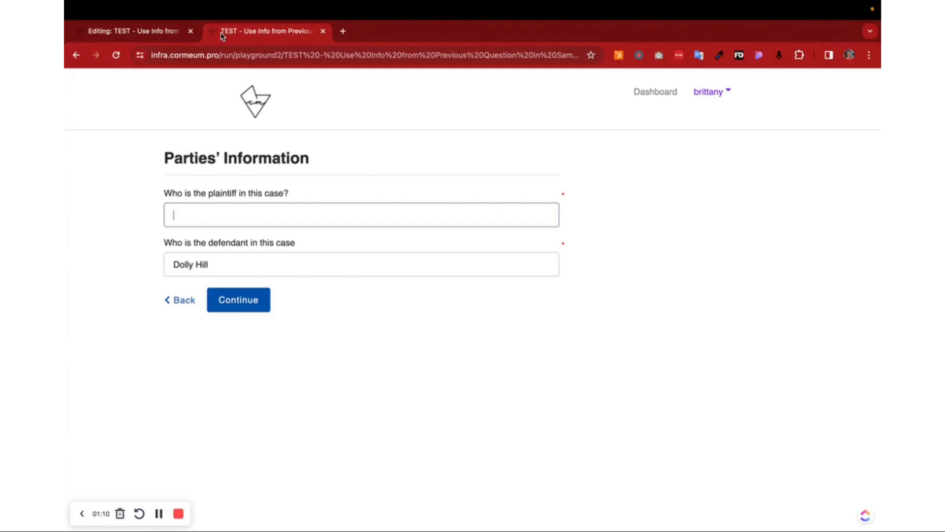
Step: In the workflow editor, examine the default value setting of the plaintiff question on the Parties' Information page
{"action": "left_click", "coordinate": [175, 36]}
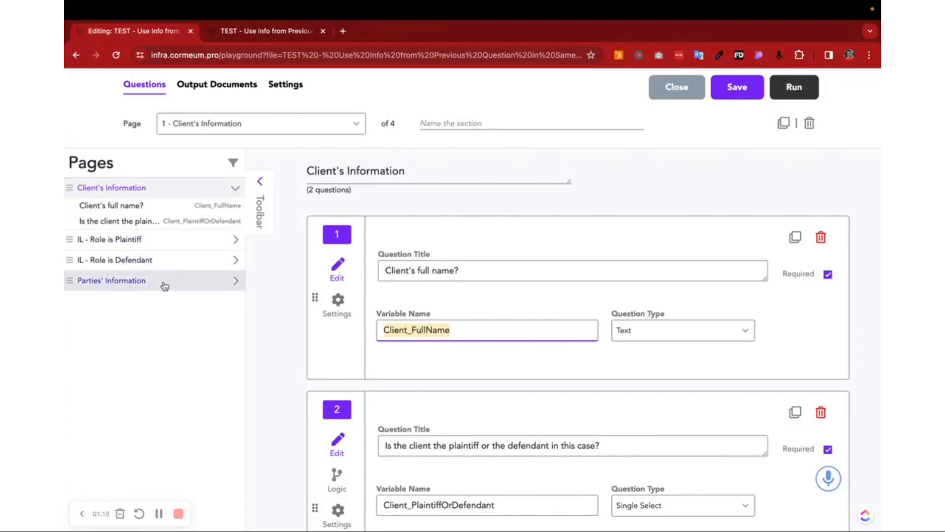
{"action": "left_click", "coordinate": [146, 282]}
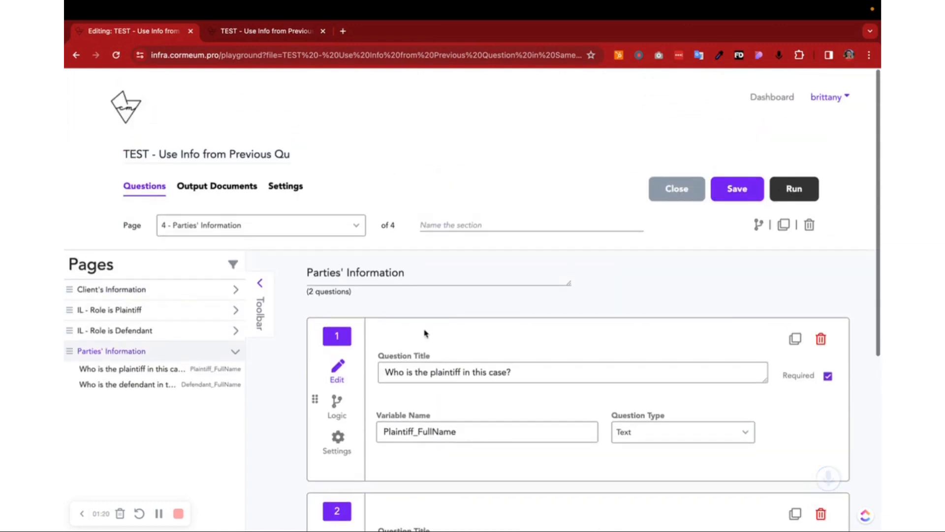
{"action": "scroll", "coordinate": [426, 340], "scroll_direction": "down", "scroll_amount": 3}
{"action": "left_click", "coordinate": [338, 306]}
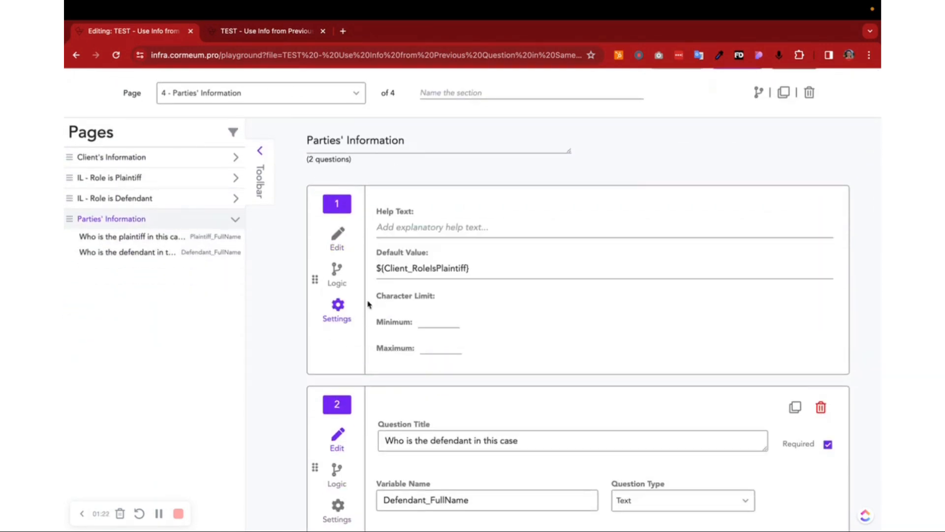
{"action": "left_click_drag", "start_coordinate": [481, 268], "coordinate": [374, 268]}
{"action": "left_click", "coordinate": [388, 269]}
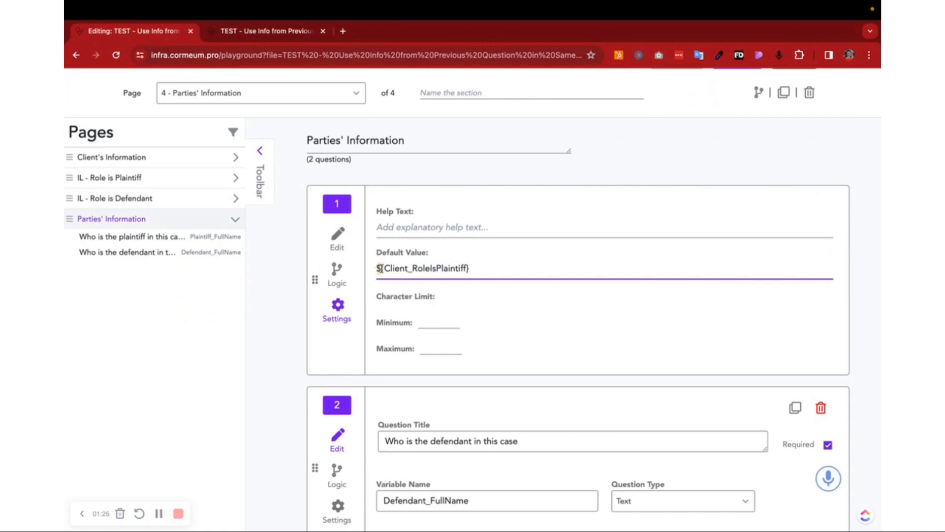
{"action": "left_click_drag", "start_coordinate": [384, 269], "coordinate": [436, 269]}
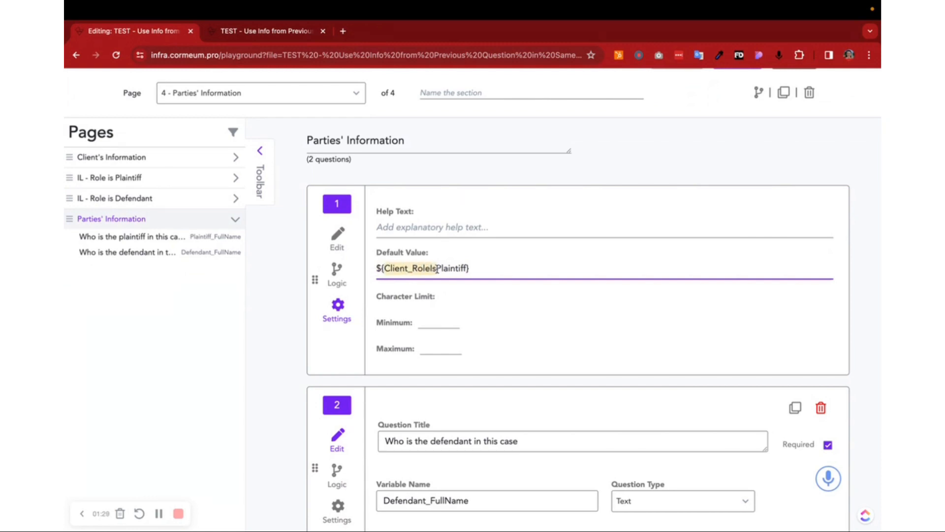
Step: Compare the Client's Information variables with the plaintiff question's default value, then return that question to its edit view
{"action": "left_click", "coordinate": [236, 157]}
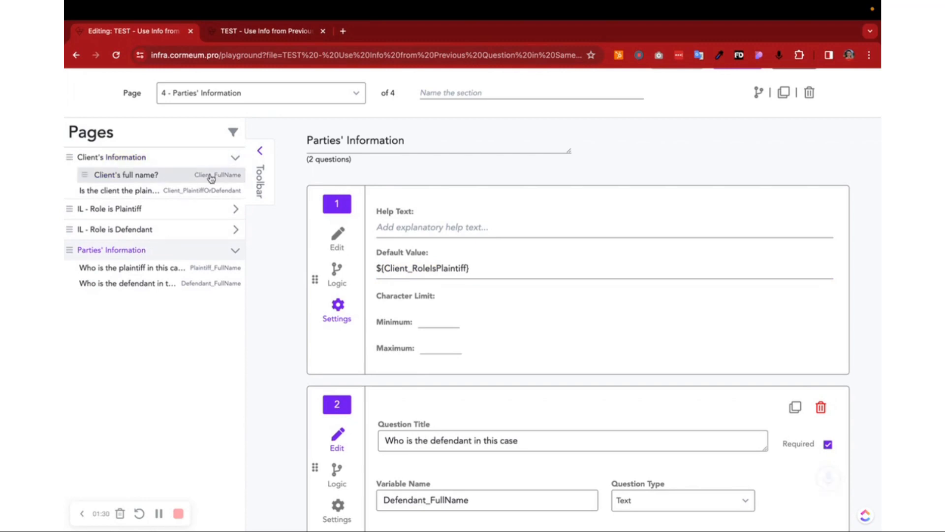
{"action": "left_click_drag", "start_coordinate": [466, 269], "coordinate": [383, 269]}
{"action": "left_click", "coordinate": [469, 269]}
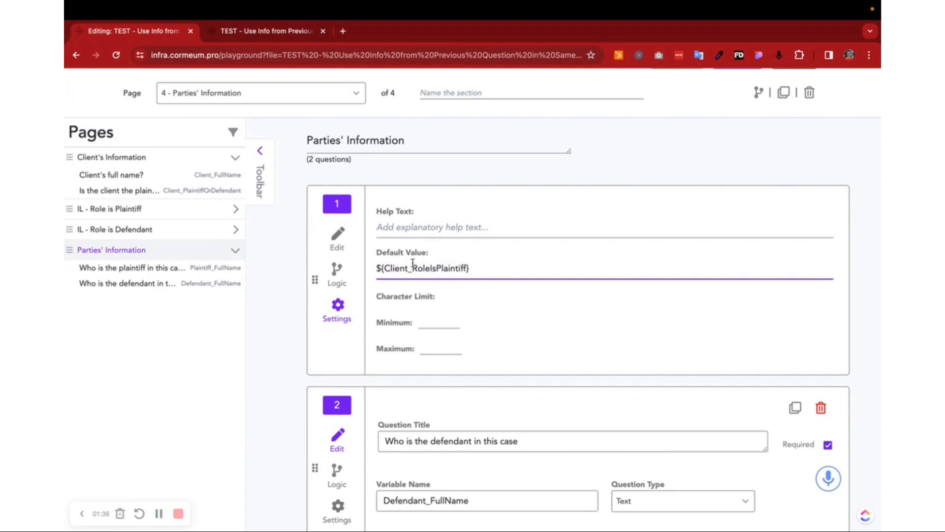
{"action": "left_click", "coordinate": [338, 236]}
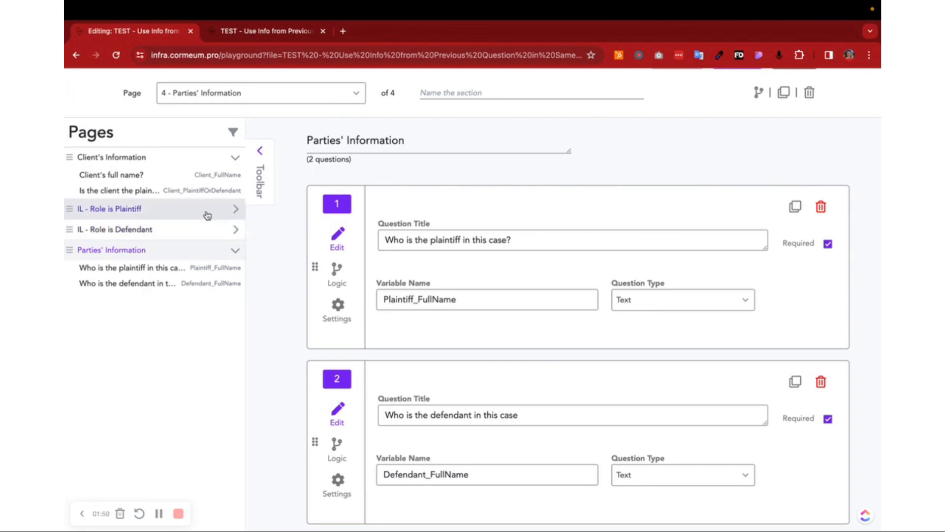
Step: Open the Client's Information page in the editor and go back to the same page in the test run
{"action": "left_click", "coordinate": [193, 183]}
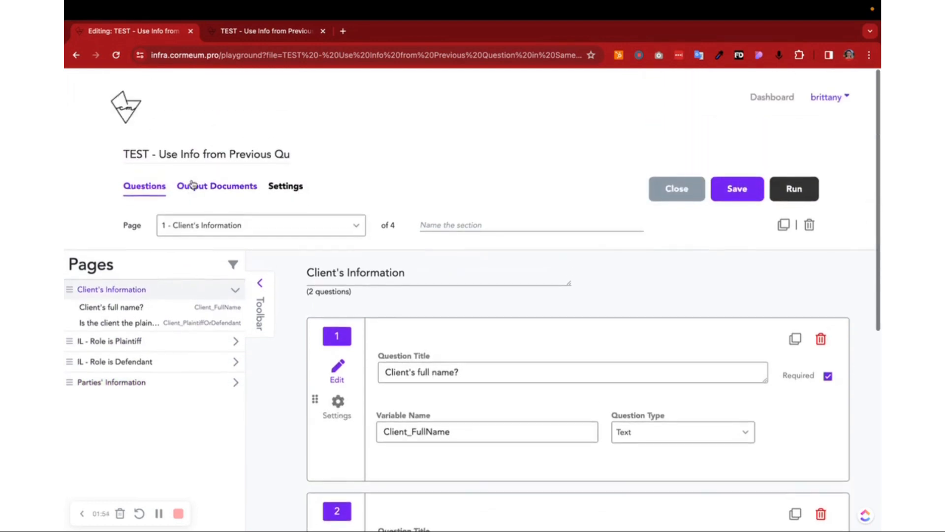
{"action": "left_click", "coordinate": [246, 35]}
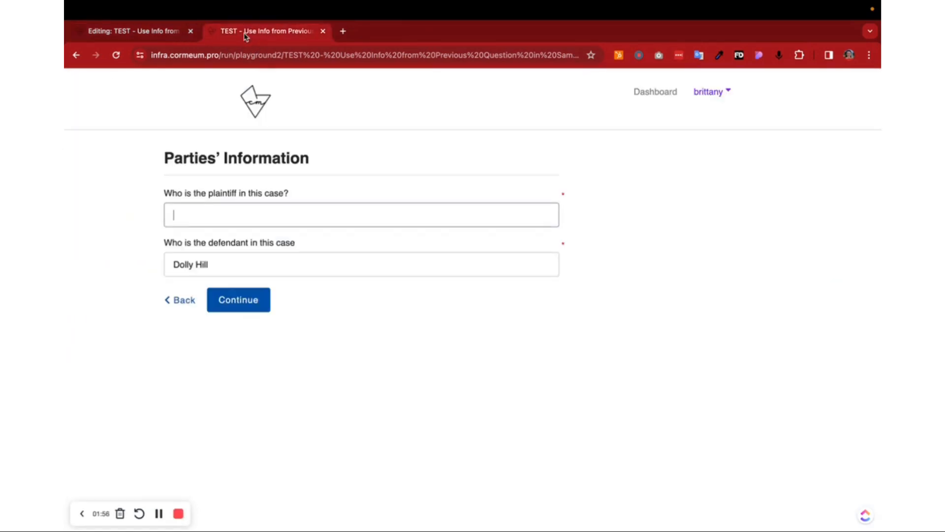
{"action": "left_click", "coordinate": [179, 301]}
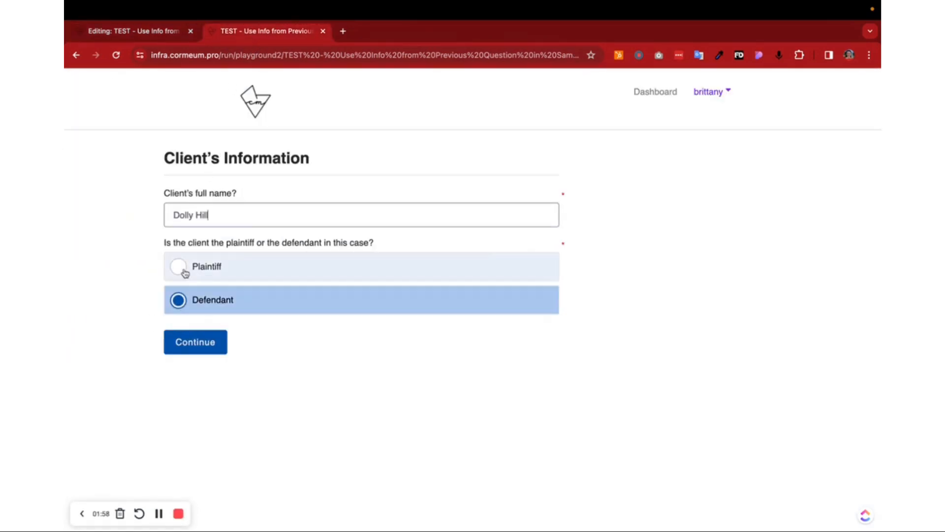
Step: Back in the editor, examine the title and choices of the question asking for the client's role in the case
{"action": "left_click", "coordinate": [169, 39]}
{"action": "scroll", "coordinate": [432, 250], "scroll_direction": "up", "scroll_amount": 2}
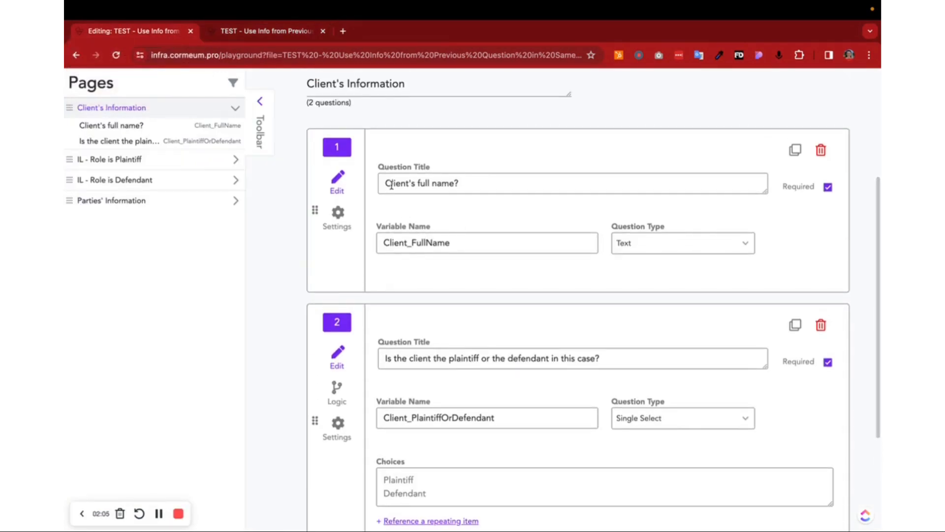
{"action": "scroll", "coordinate": [473, 182], "scroll_direction": "down", "scroll_amount": 2}
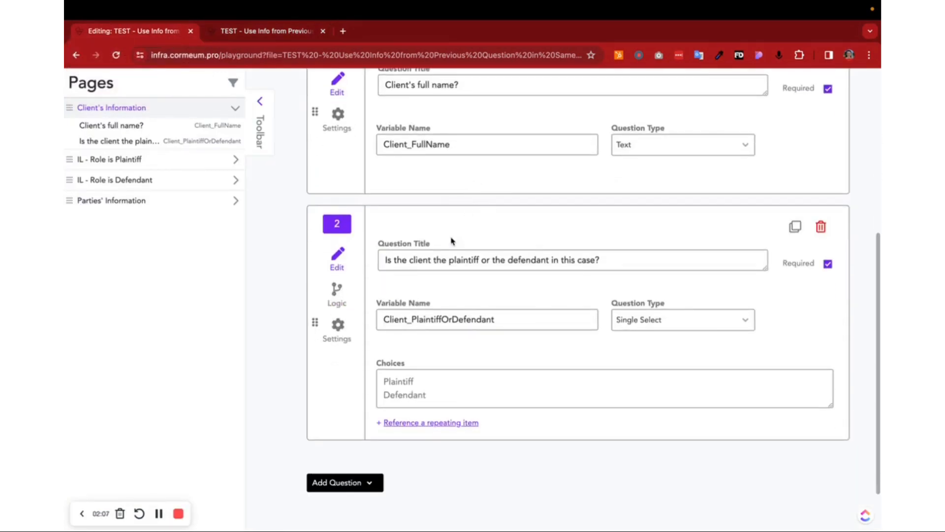
{"action": "left_click_drag", "start_coordinate": [383, 261], "coordinate": [610, 265]}
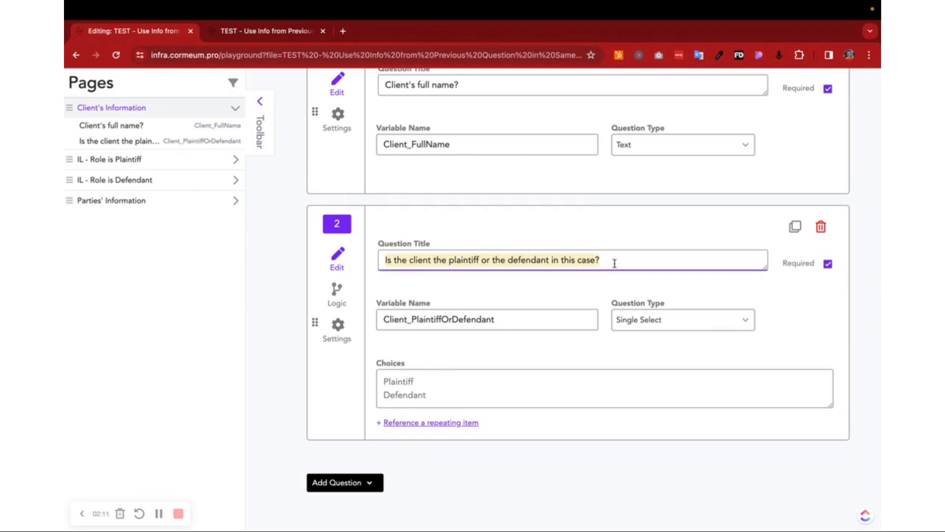
{"action": "left_click", "coordinate": [614, 263]}
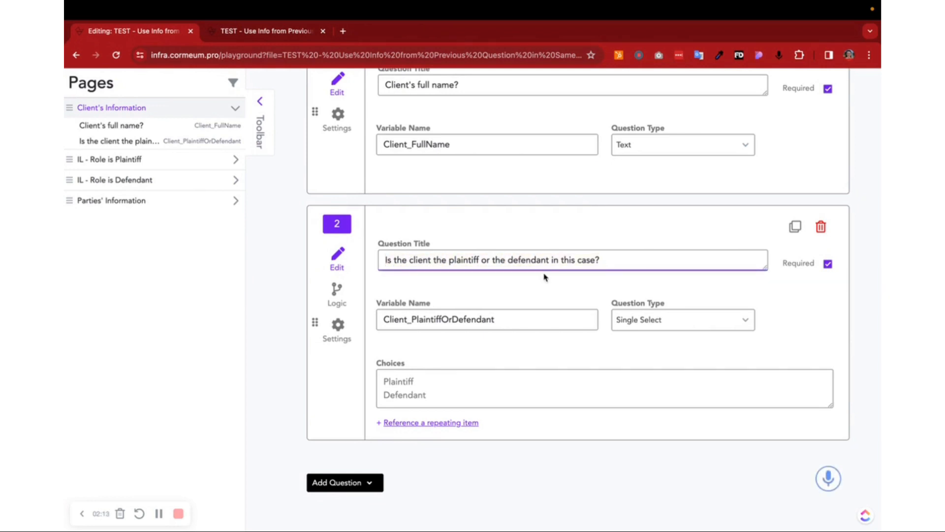
{"action": "left_click", "coordinate": [417, 382]}
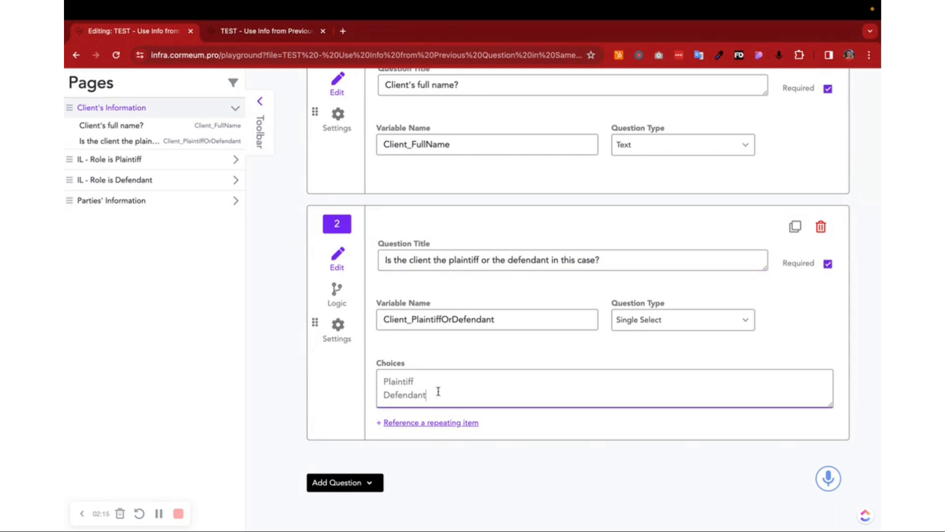
{"action": "scroll", "coordinate": [439, 390], "scroll_direction": "down", "scroll_amount": 1}
{"action": "scroll", "coordinate": [437, 392], "scroll_direction": "up", "scroll_amount": 2}
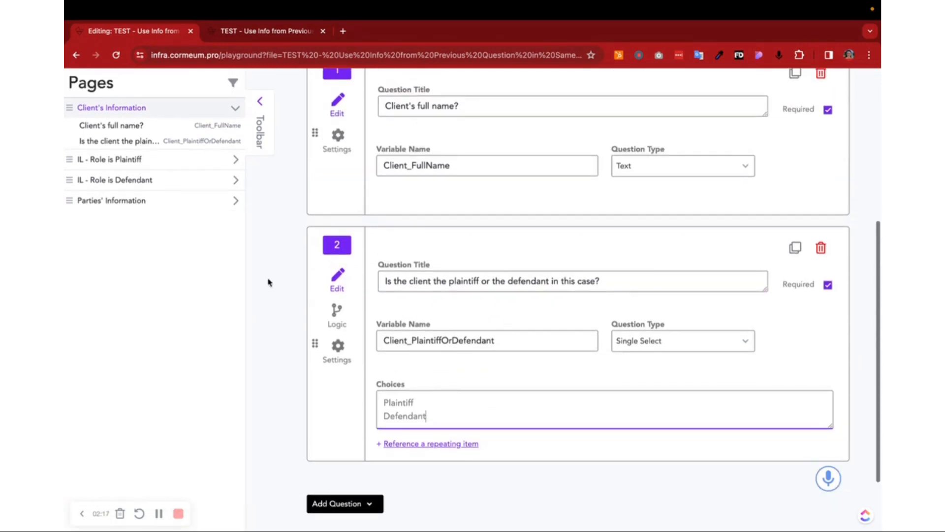
Step: Open the IL - Role is Plaintiff page and examine its title, variable type and variable name
{"action": "left_click", "coordinate": [131, 162]}
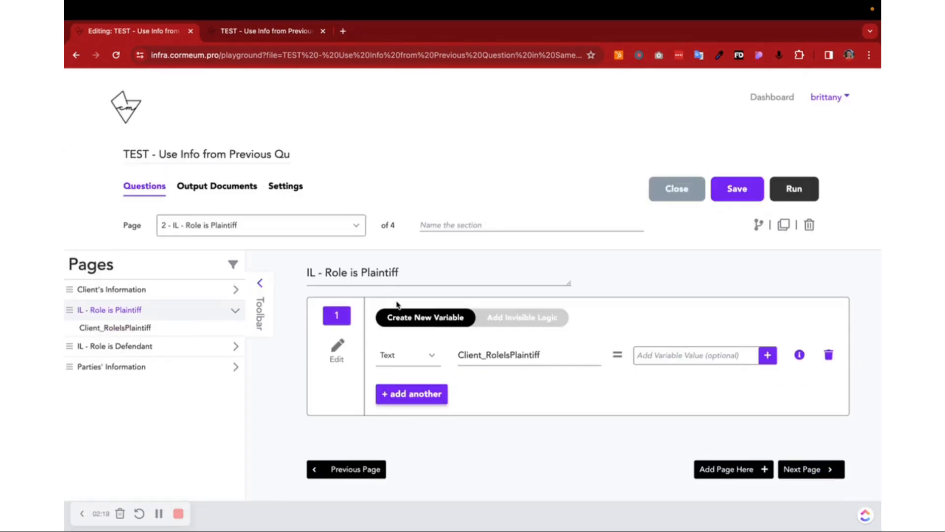
{"action": "left_click_drag", "start_coordinate": [400, 272], "coordinate": [322, 276]}
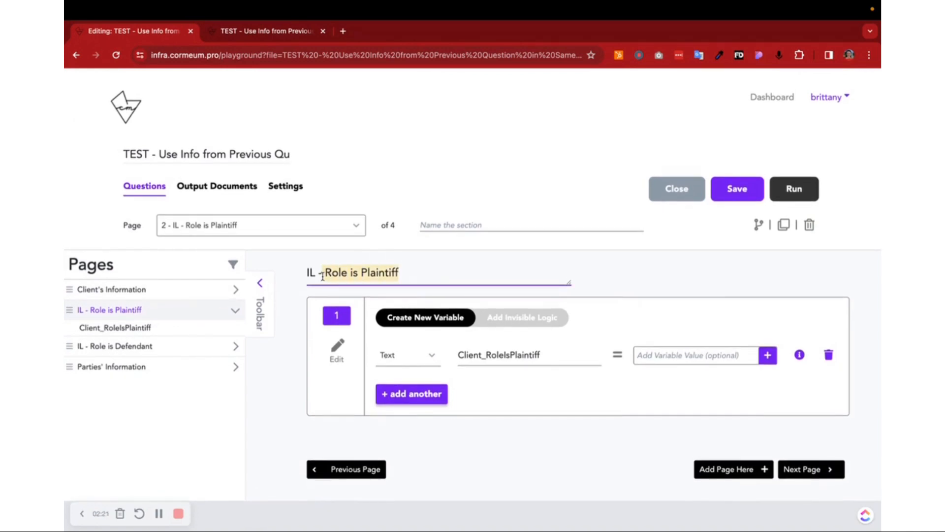
{"action": "left_click", "coordinate": [434, 359]}
{"action": "left_click", "coordinate": [540, 362]}
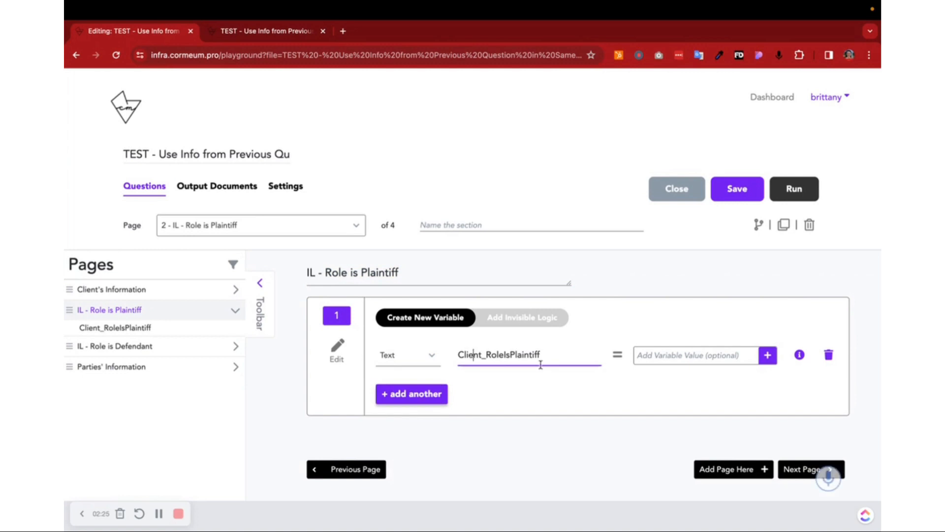
{"action": "left_click_drag", "start_coordinate": [531, 358], "coordinate": [458, 356]}
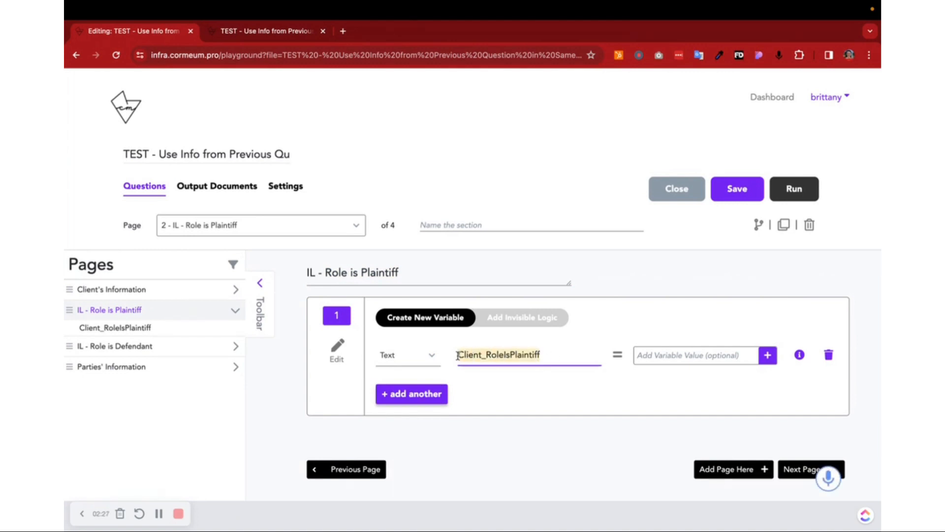
Step: Review the IF/THEN conditions in the invisible logic of IL - Role is Plaintiff, then return to its variable definition
{"action": "left_click", "coordinate": [504, 319]}
{"action": "scroll", "coordinate": [507, 321], "scroll_direction": "down", "scroll_amount": 3}
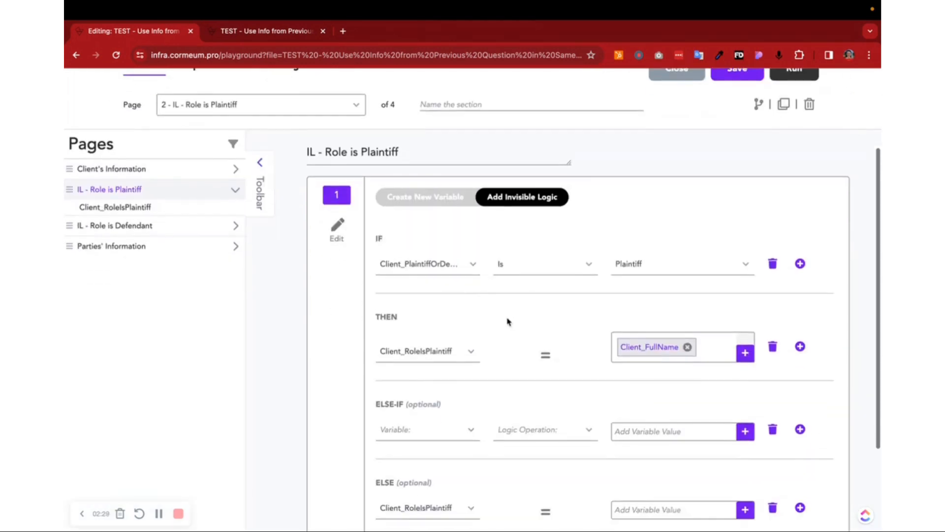
{"action": "left_click", "coordinate": [450, 228]}
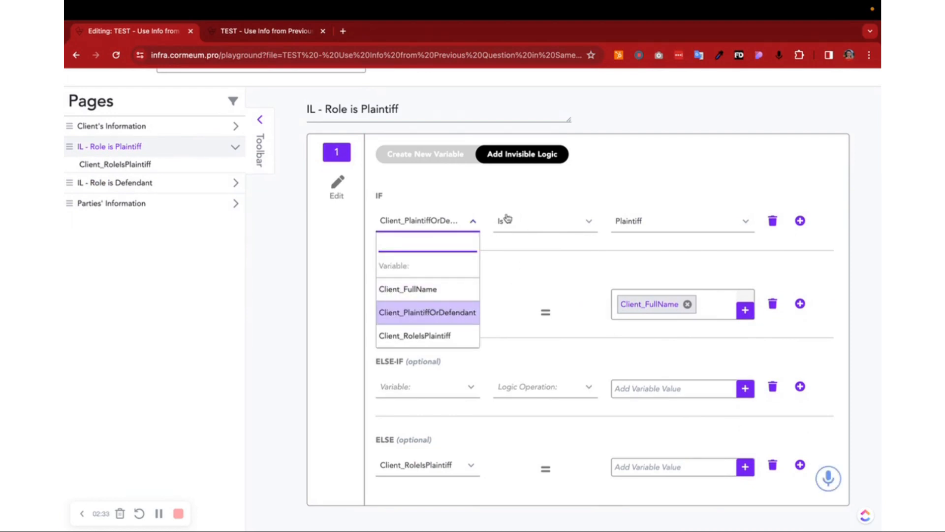
{"action": "left_click", "coordinate": [547, 284]}
{"action": "scroll", "coordinate": [545, 282], "scroll_direction": "down", "scroll_amount": 3}
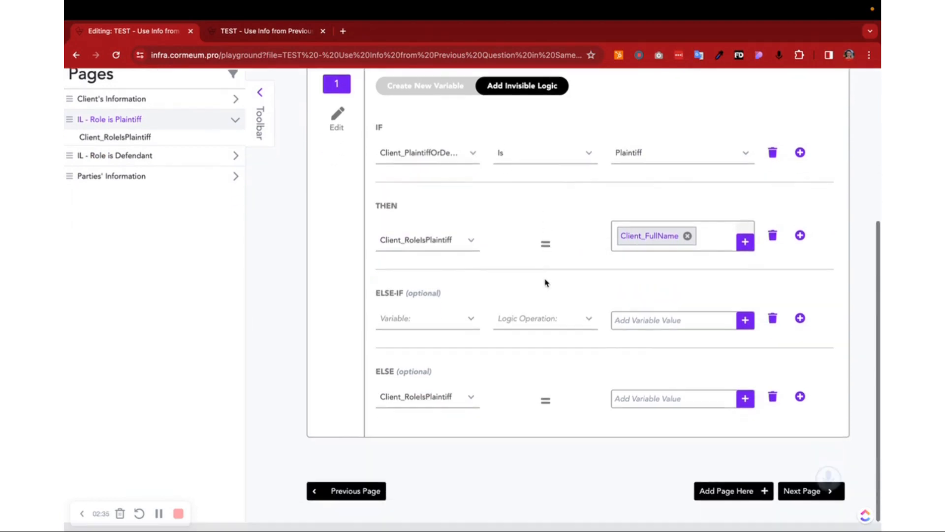
{"action": "left_click", "coordinate": [428, 92]}
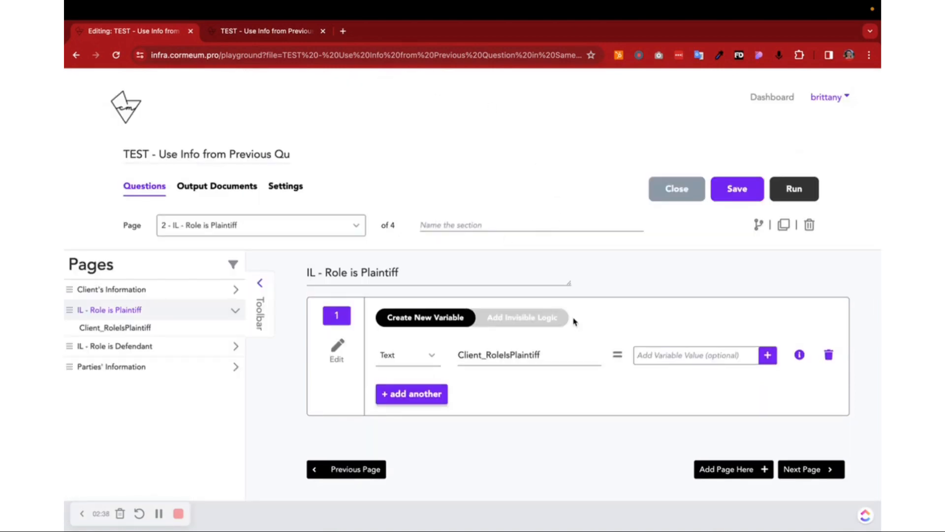
Step: Show the invisible logic of IL - Role is Plaintiff again and examine its optional ELSE section
{"action": "left_click", "coordinate": [540, 321]}
{"action": "scroll", "coordinate": [534, 307], "scroll_direction": "down", "scroll_amount": 3}
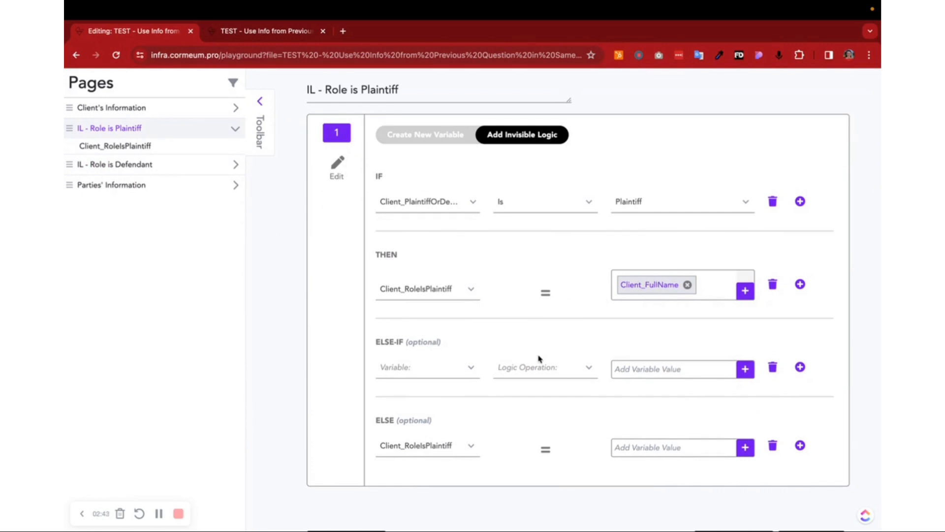
{"action": "left_click_drag", "start_coordinate": [383, 419], "coordinate": [441, 423]}
Step: Open the IL - Role is Defendant page and examine the name and type options of its variable
{"action": "left_click", "coordinate": [175, 170]}
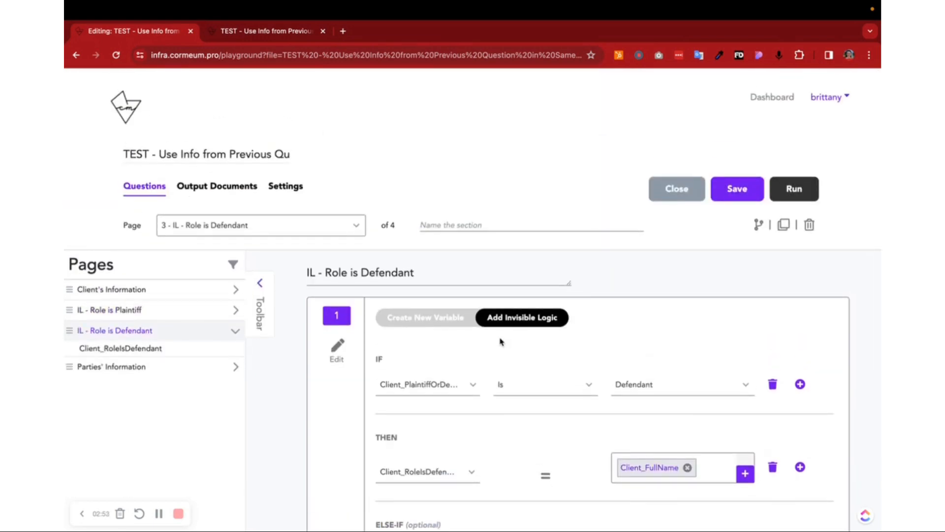
{"action": "scroll", "coordinate": [501, 342], "scroll_direction": "down", "scroll_amount": 3}
{"action": "left_click", "coordinate": [446, 167]}
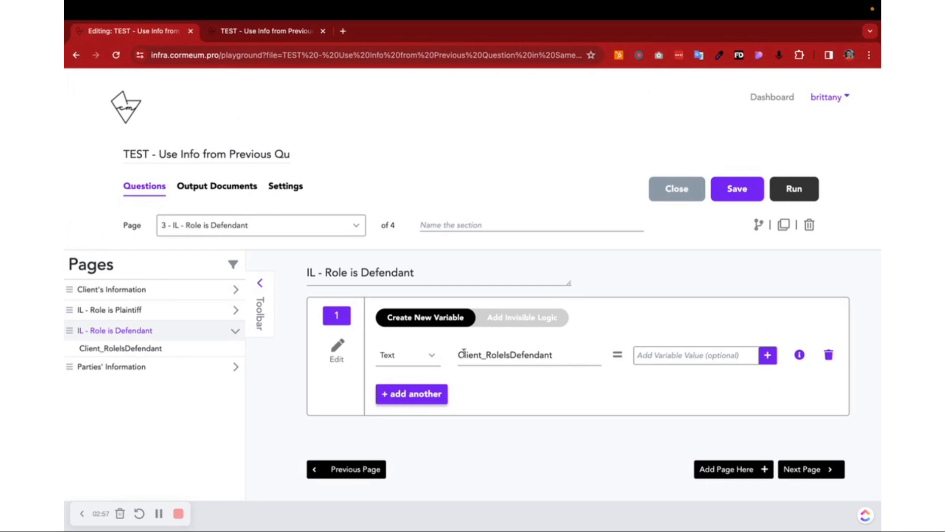
{"action": "left_click_drag", "start_coordinate": [464, 353], "coordinate": [554, 355]}
{"action": "left_click", "coordinate": [421, 355]}
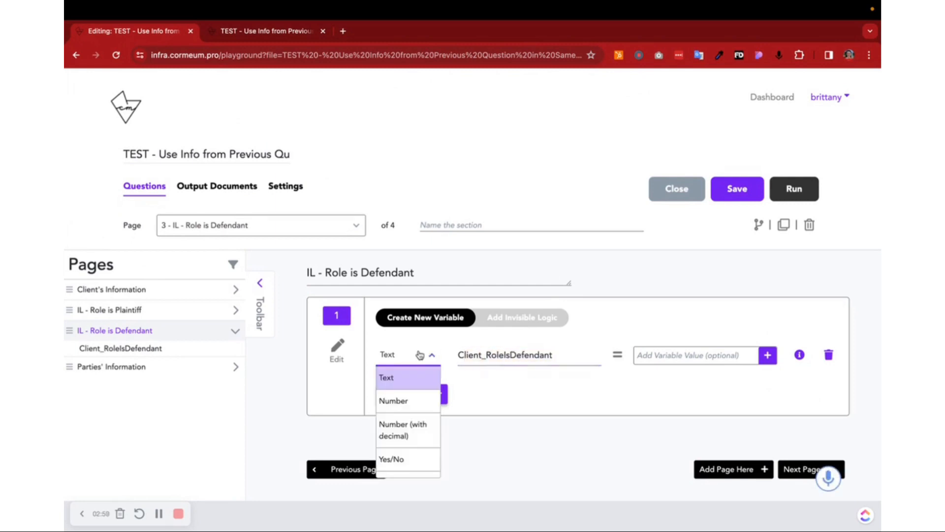
Step: Review the IF condition and the THEN variable assignment in the invisible logic of IL - Role is Defendant
{"action": "left_click", "coordinate": [511, 316]}
{"action": "scroll", "coordinate": [511, 316], "scroll_direction": "down", "scroll_amount": 3}
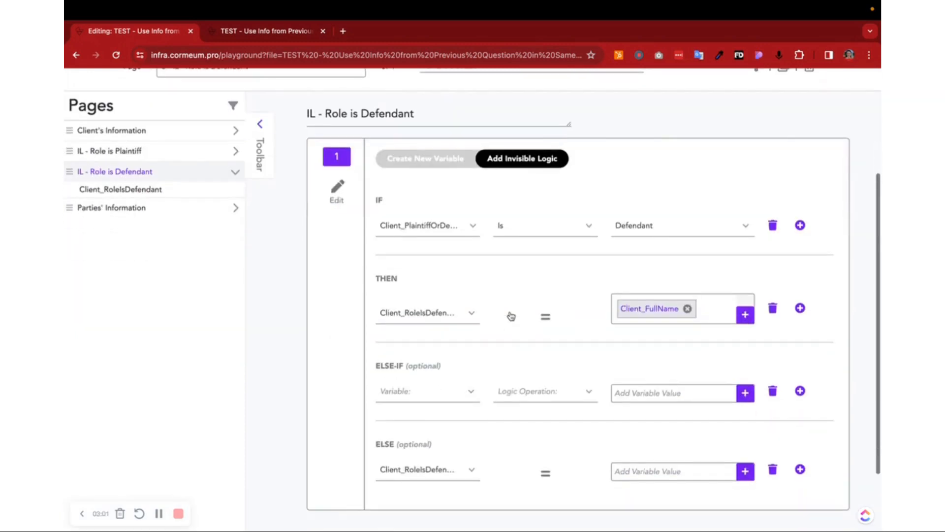
{"action": "left_click", "coordinate": [445, 227]}
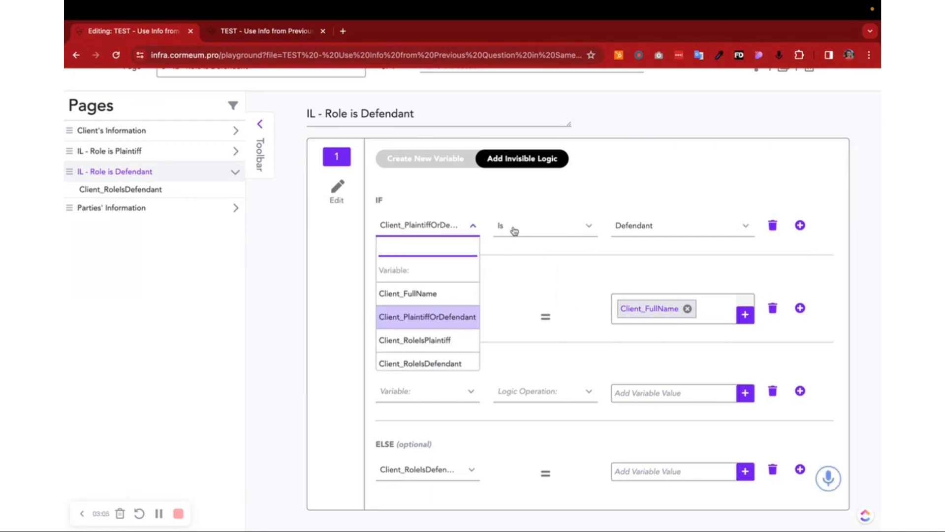
{"action": "left_click", "coordinate": [548, 279]}
{"action": "scroll", "coordinate": [547, 278], "scroll_direction": "down", "scroll_amount": 2}
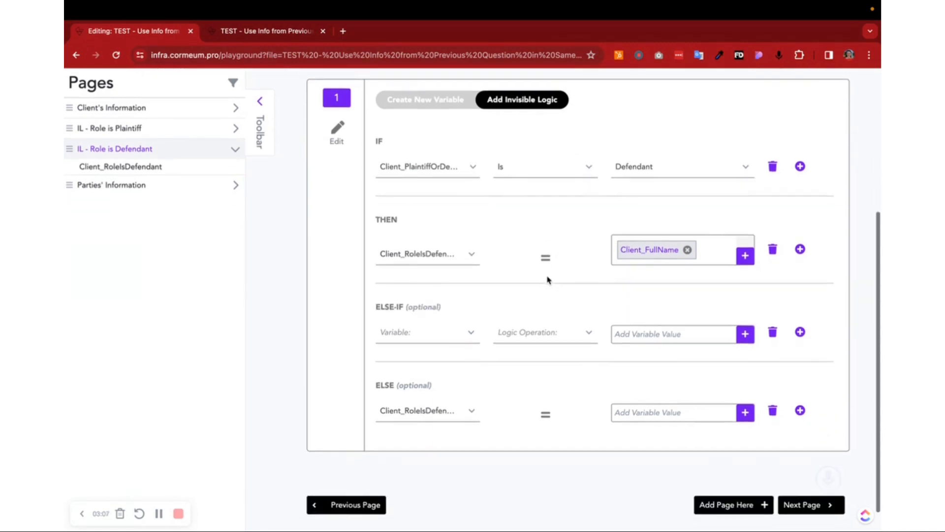
{"action": "left_click", "coordinate": [435, 260]}
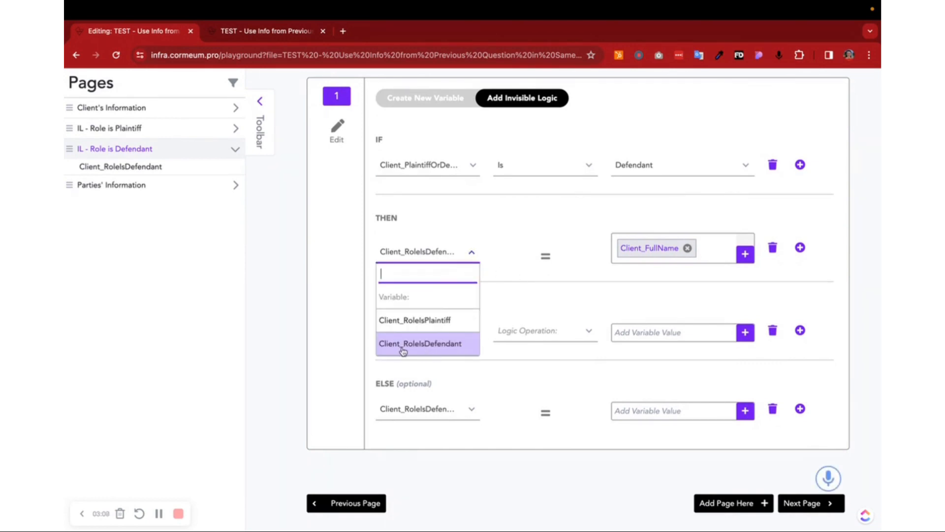
{"action": "left_click", "coordinate": [633, 280]}
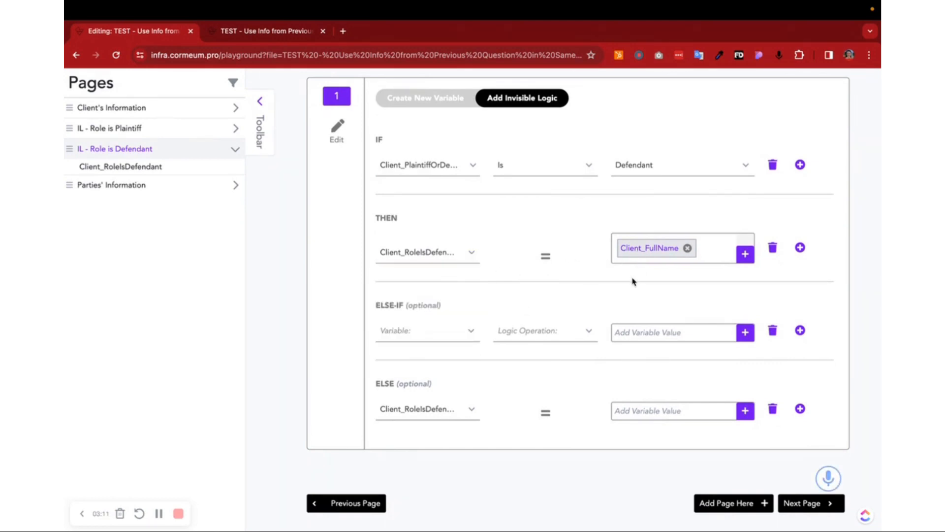
Step: Check the ELSE variable options of IL - Role is Defendant and keep Client_RoleIsDefendant selected
{"action": "scroll", "coordinate": [633, 280], "scroll_direction": "down", "scroll_amount": 1}
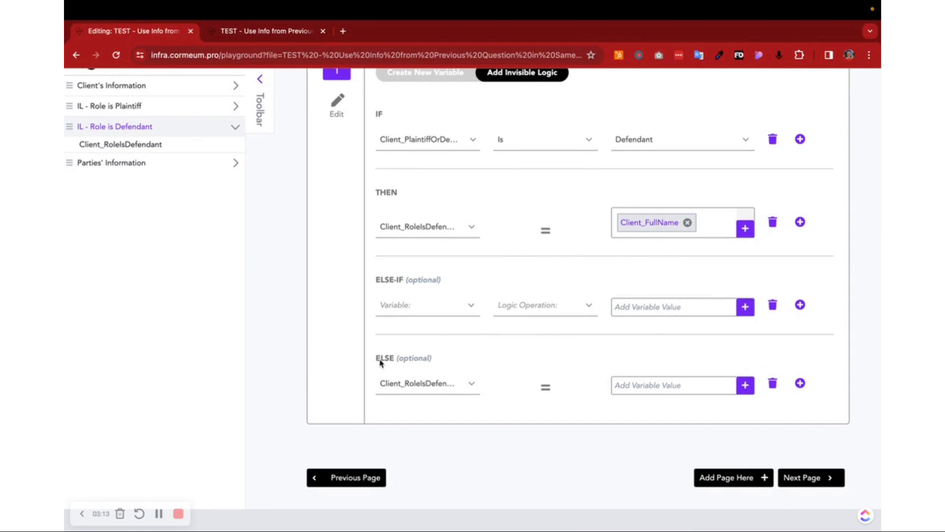
{"action": "left_click", "coordinate": [442, 381]}
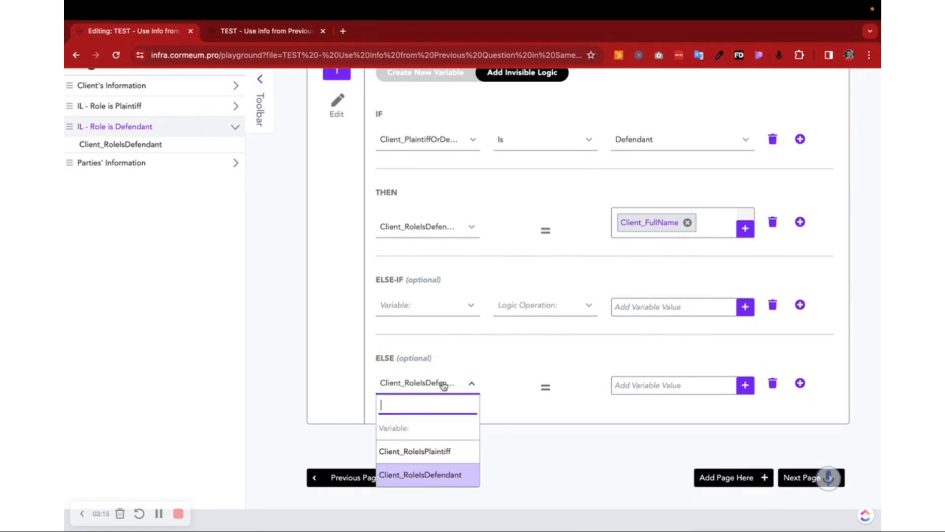
{"action": "left_click", "coordinate": [419, 485]}
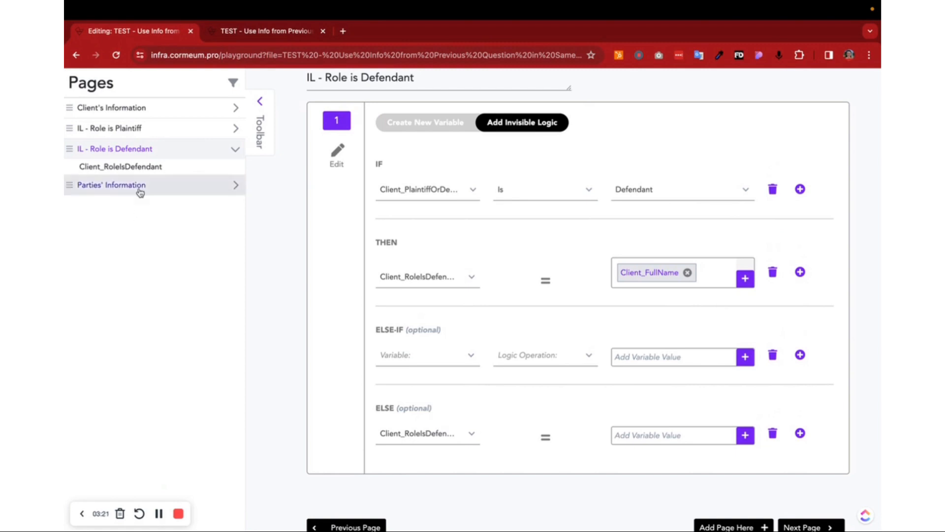
Step: Open the Parties' Information page and examine the title of the question asking who the plaintiff is
{"action": "left_click", "coordinate": [139, 188]}
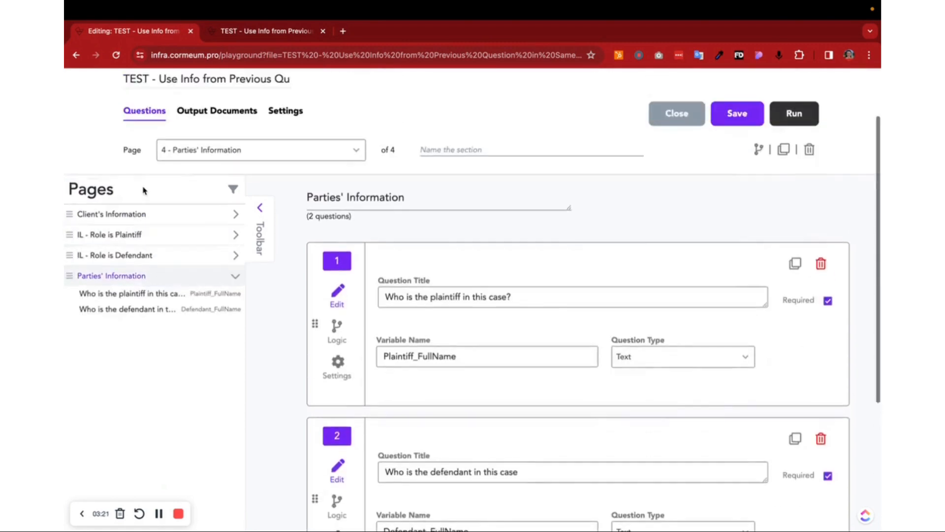
{"action": "scroll", "coordinate": [386, 263], "scroll_direction": "down", "scroll_amount": 5}
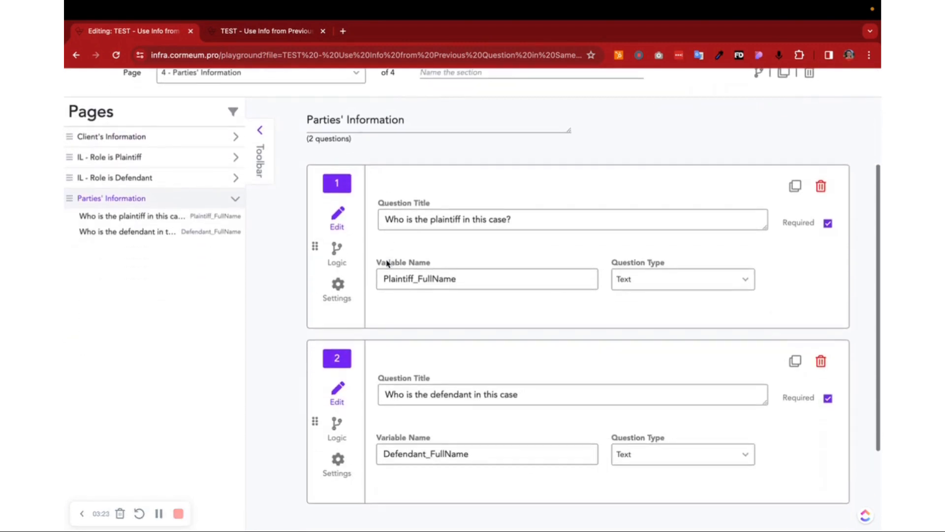
{"action": "left_click", "coordinate": [340, 295]}
{"action": "left_click", "coordinate": [338, 219]}
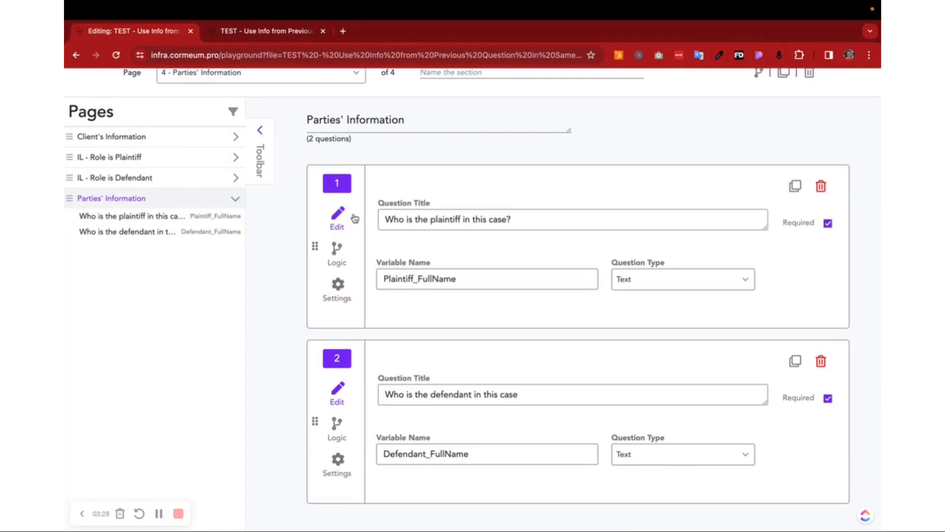
{"action": "left_click", "coordinate": [394, 218]}
{"action": "left_click_drag", "start_coordinate": [395, 219], "coordinate": [530, 223]}
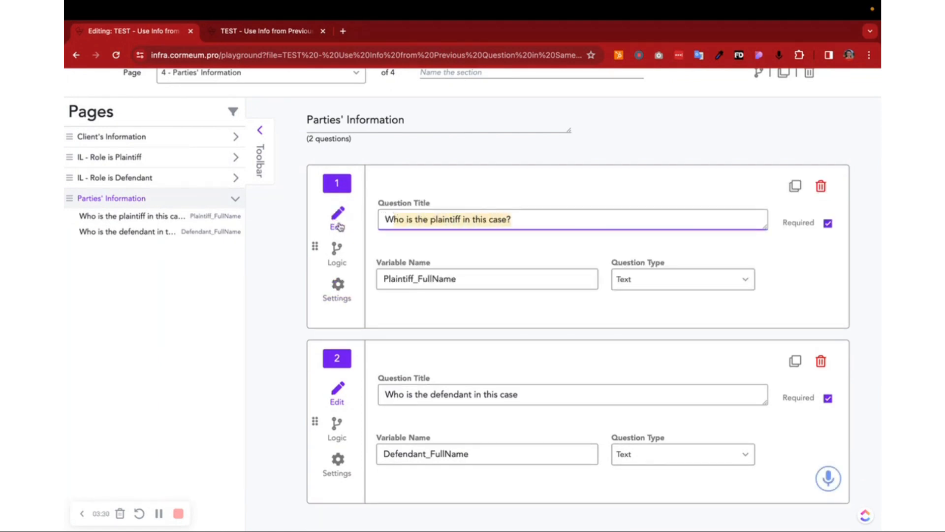
Step: Open the plaintiff question's settings and examine the variable reference used as its default value
{"action": "left_click", "coordinate": [347, 296]}
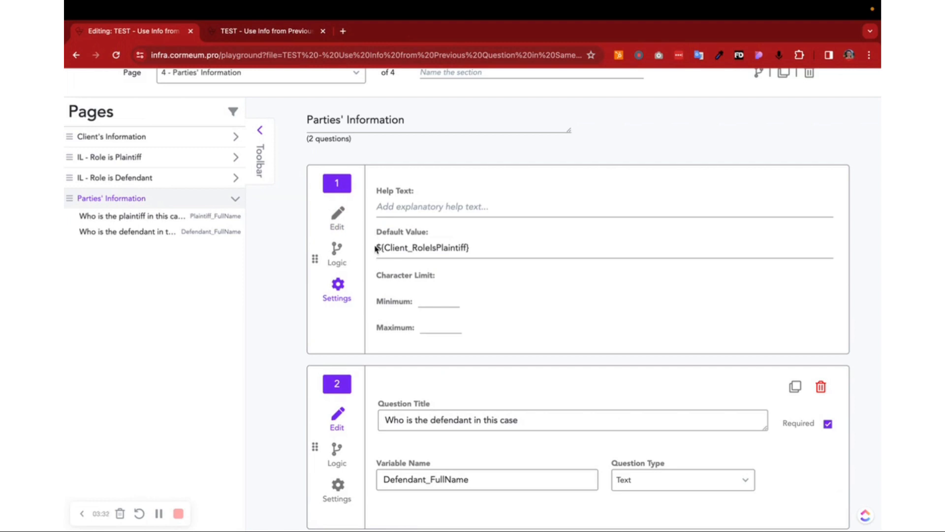
{"action": "left_click", "coordinate": [377, 247]}
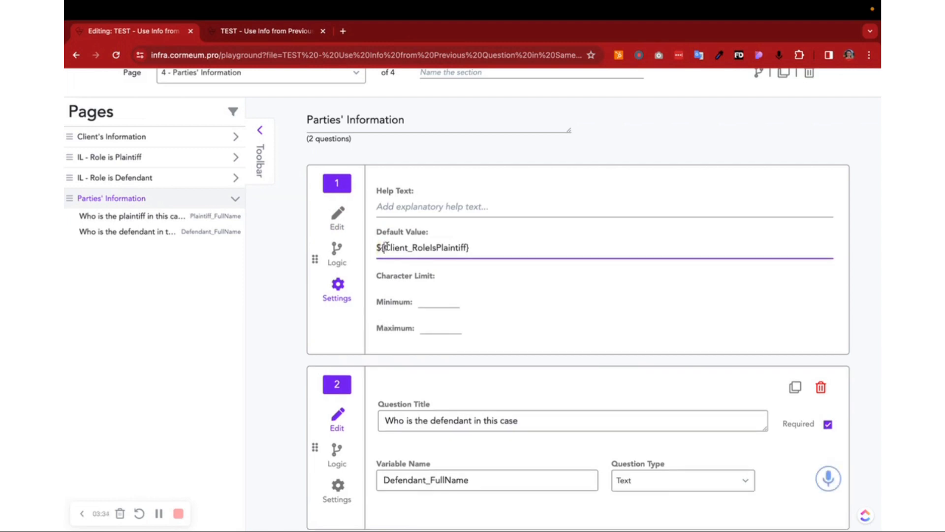
{"action": "left_click_drag", "start_coordinate": [384, 247], "coordinate": [466, 251]}
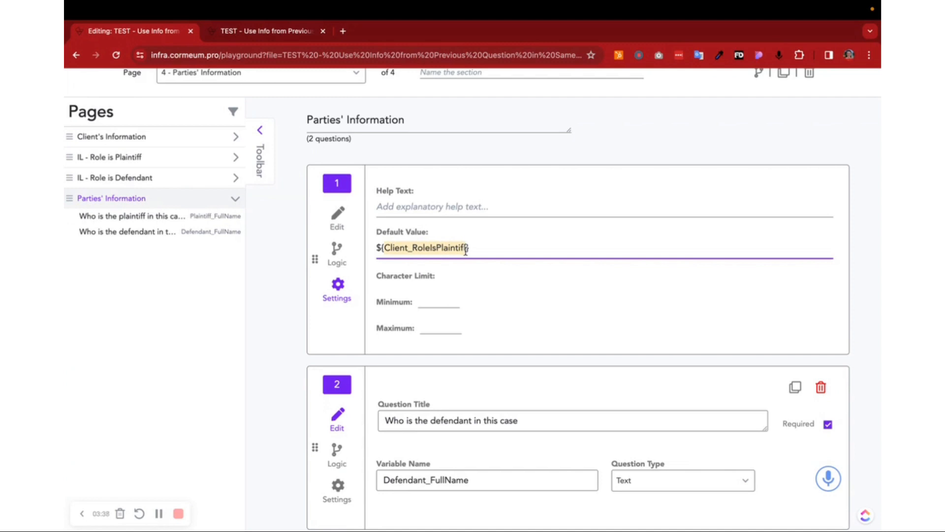
{"action": "left_click", "coordinate": [477, 252]}
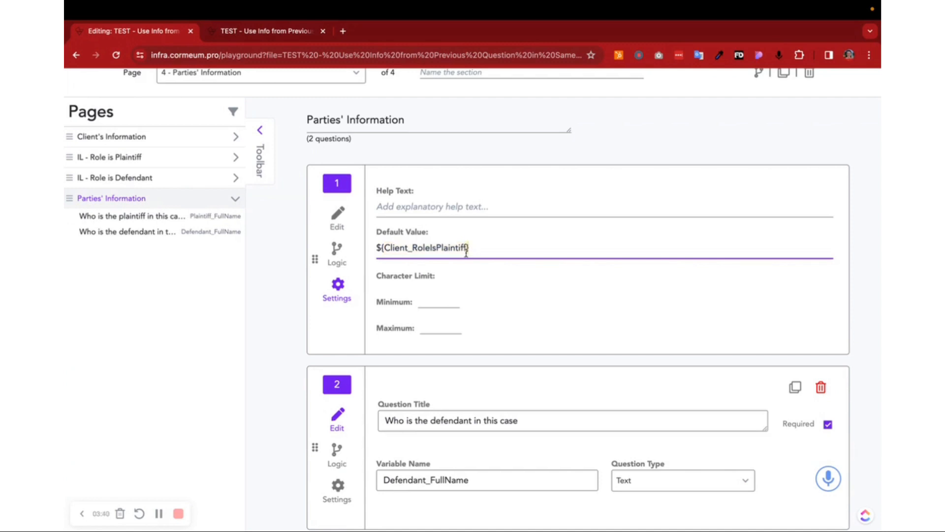
Step: Examine the default value in the defendant question's settings, leaving both questions in their edit view
{"action": "left_click", "coordinate": [338, 217]}
{"action": "scroll", "coordinate": [387, 302], "scroll_direction": "down", "scroll_amount": 2}
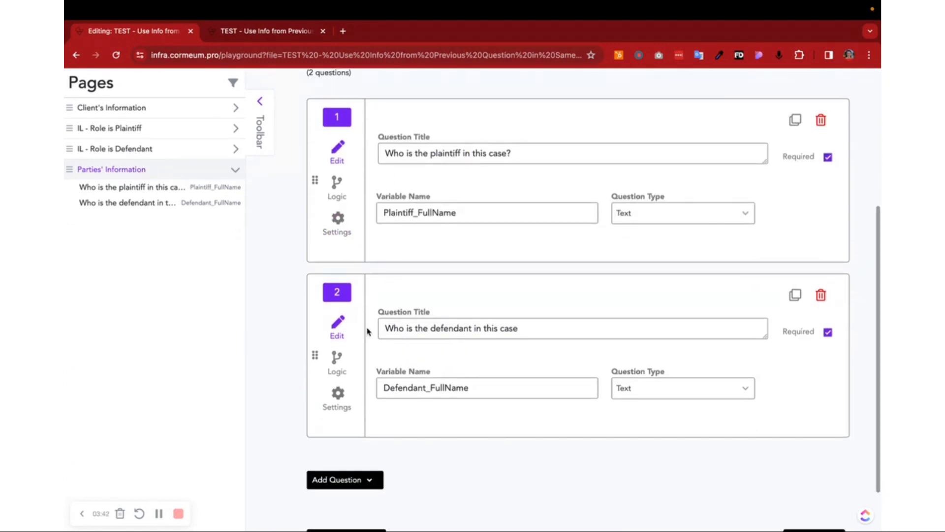
{"action": "left_click", "coordinate": [340, 402]}
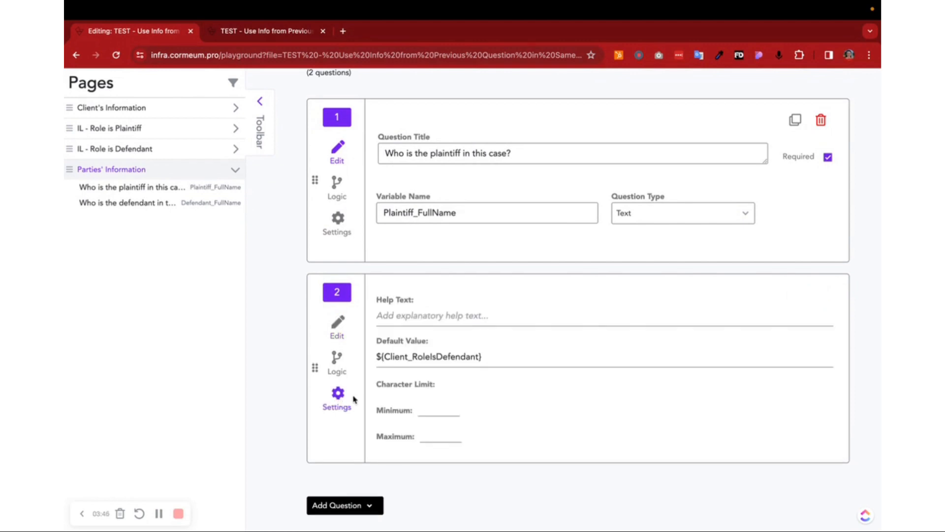
{"action": "left_click", "coordinate": [383, 356]}
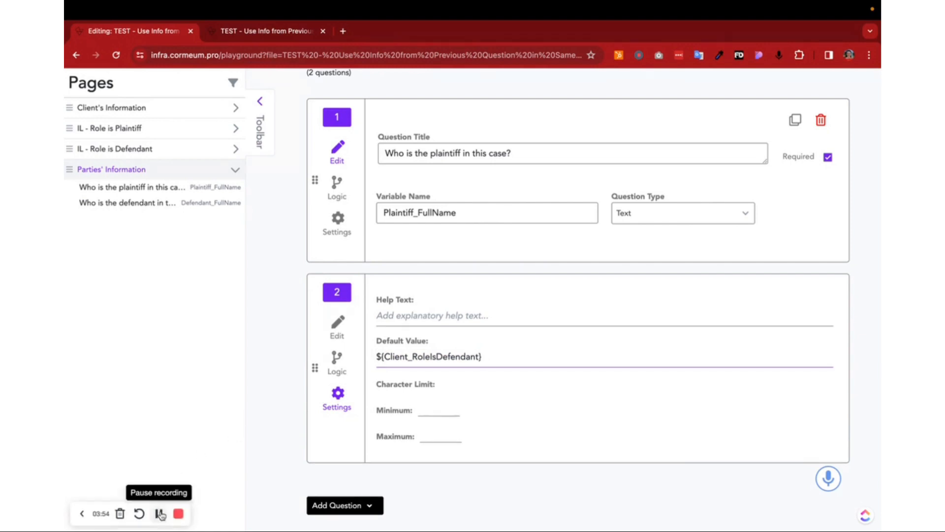
{"action": "left_click", "coordinate": [339, 326]}
{"action": "scroll", "coordinate": [342, 334], "scroll_direction": "up", "scroll_amount": 4}
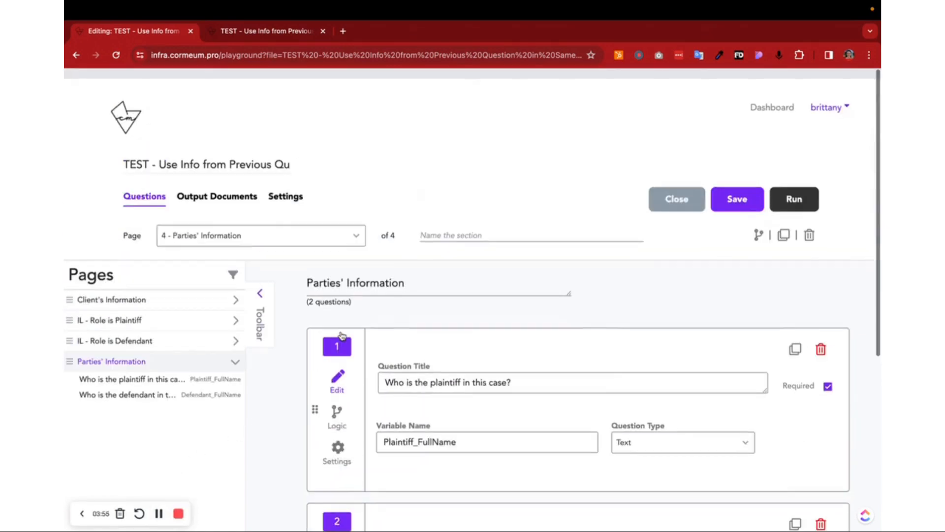
Step: In the test run, replace the client's full name, choose Plaintiff as the client's role and continue to Parties' Information
{"action": "left_click", "coordinate": [266, 35]}
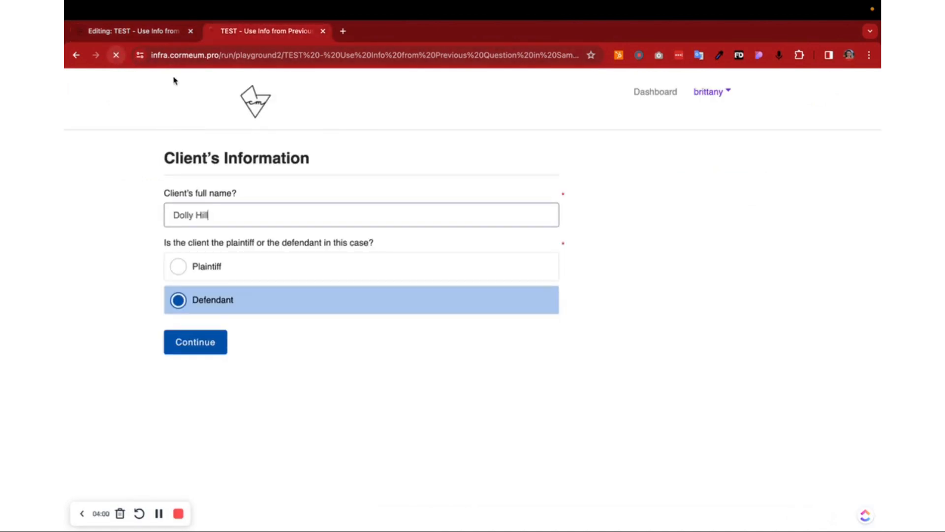
{"action": "triple_click", "coordinate": [235, 220]}
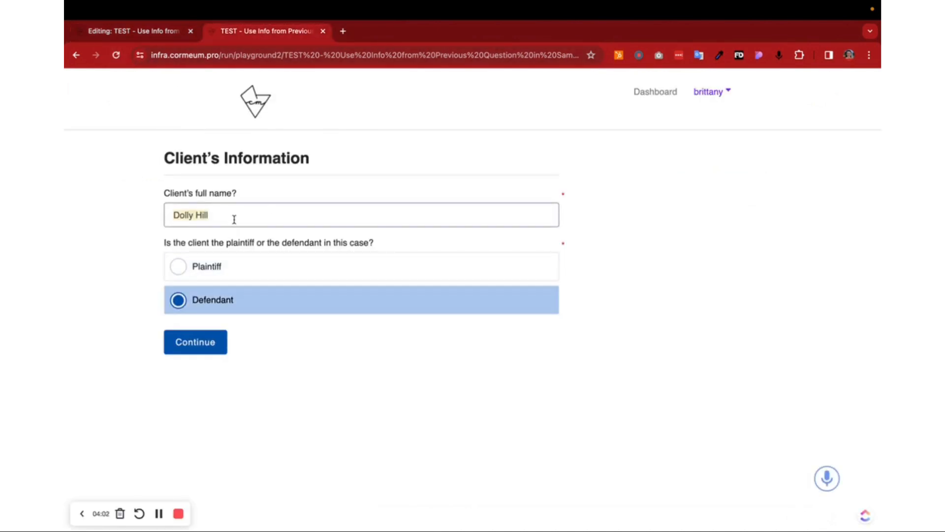
{"action": "type", "text": "Brittany h"}
{"action": "key", "text": "BackSpace"}
{"action": "type", "text": "Hernandez"}
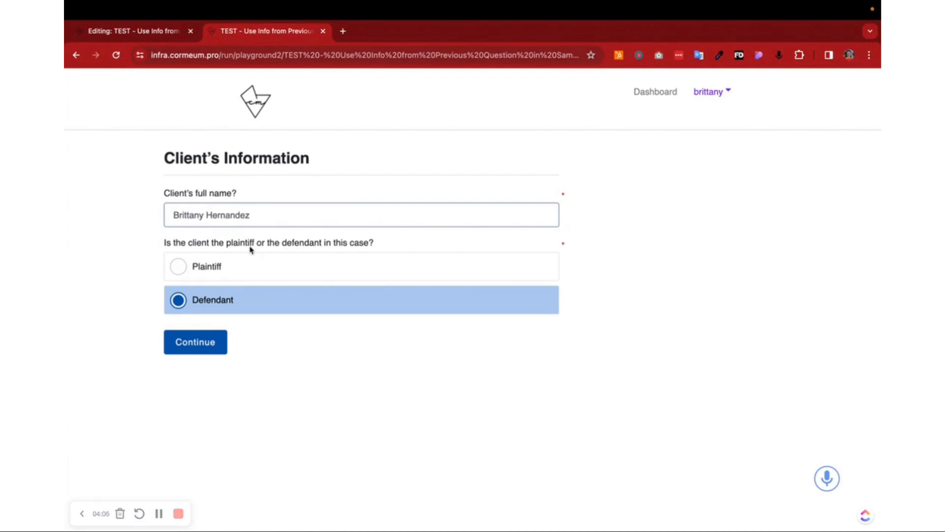
{"action": "left_click", "coordinate": [248, 268]}
{"action": "left_click", "coordinate": [219, 340]}
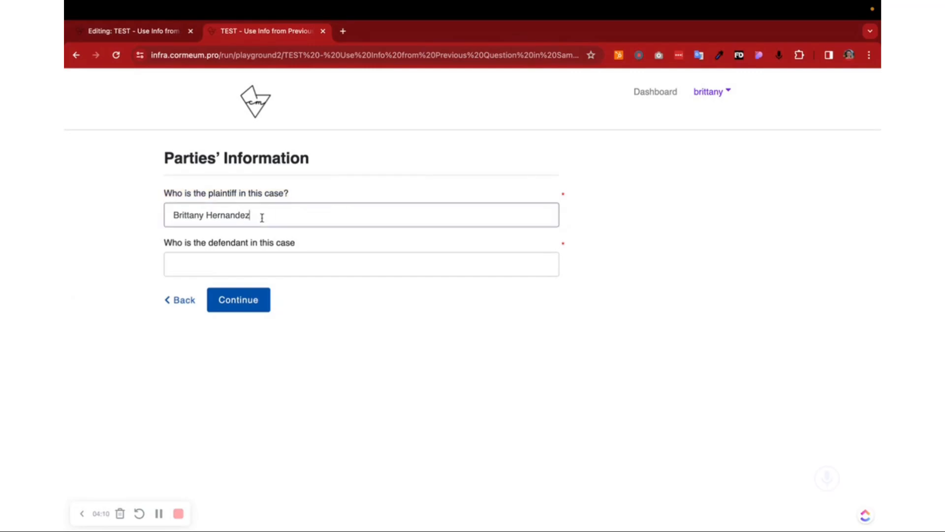
Step: Fill in the defendant's full name, continue to the answer review and finish the test run
{"action": "left_click", "coordinate": [229, 262]}
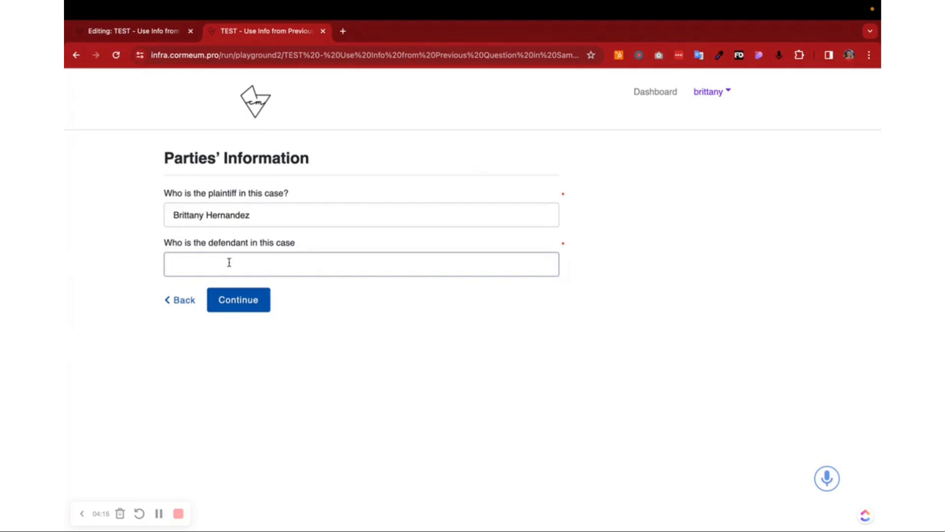
{"action": "left_click", "coordinate": [241, 305]}
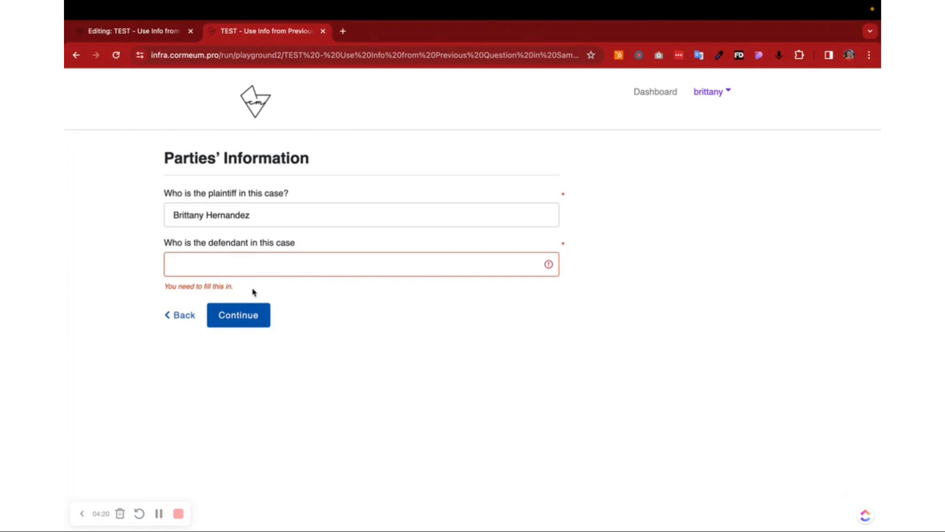
{"action": "left_click", "coordinate": [173, 274]}
{"action": "type", "text": "Jo"}
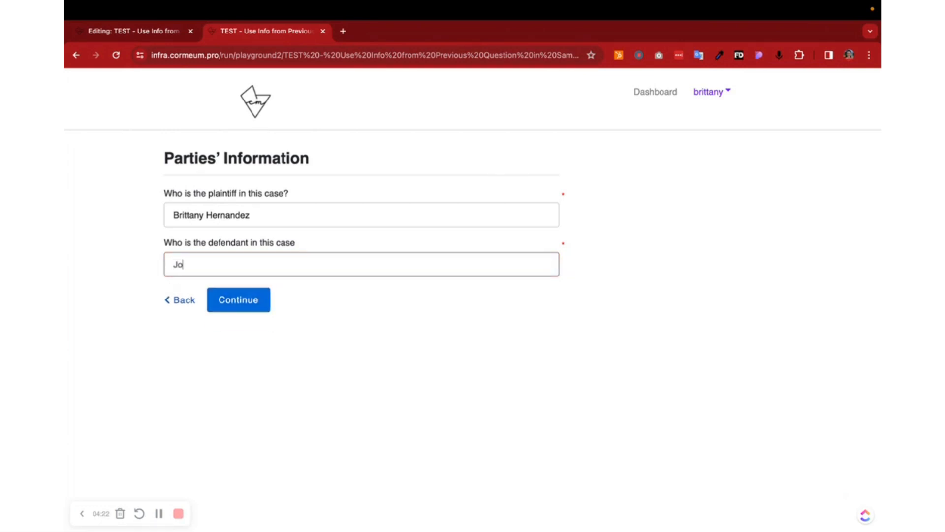
{"action": "type", "text": "hn Doe"}
{"action": "left_click", "coordinate": [266, 304]}
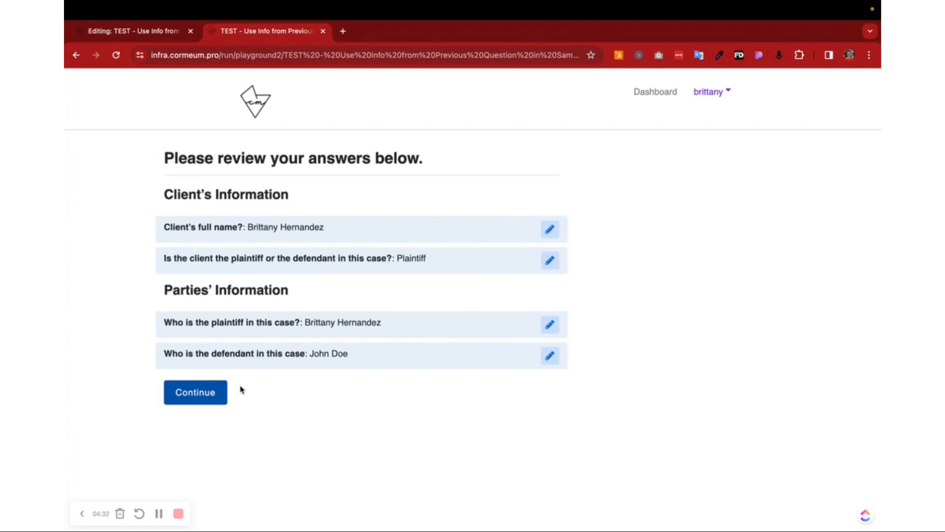
{"action": "left_click", "coordinate": [220, 391]}
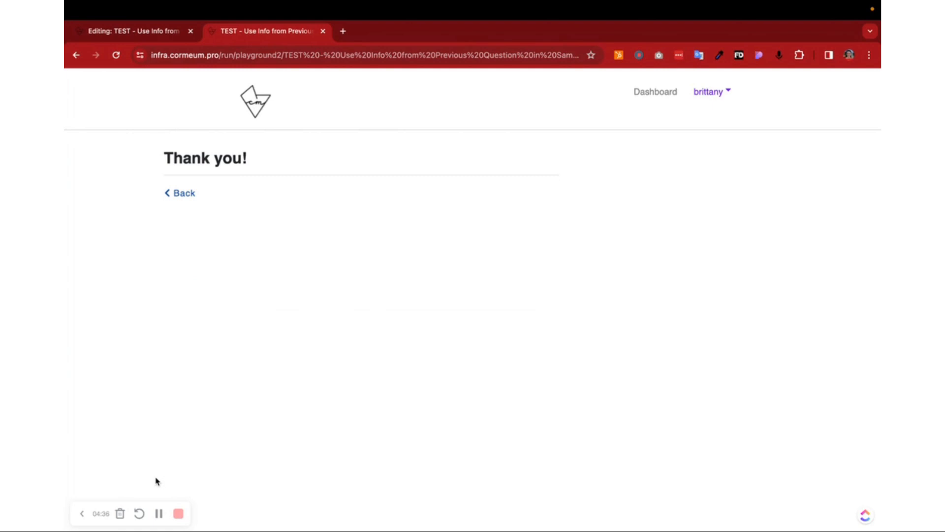
Step: Back in the editor, open the Client's Information page and examine the variable names of its two questions
{"action": "left_click", "coordinate": [178, 30]}
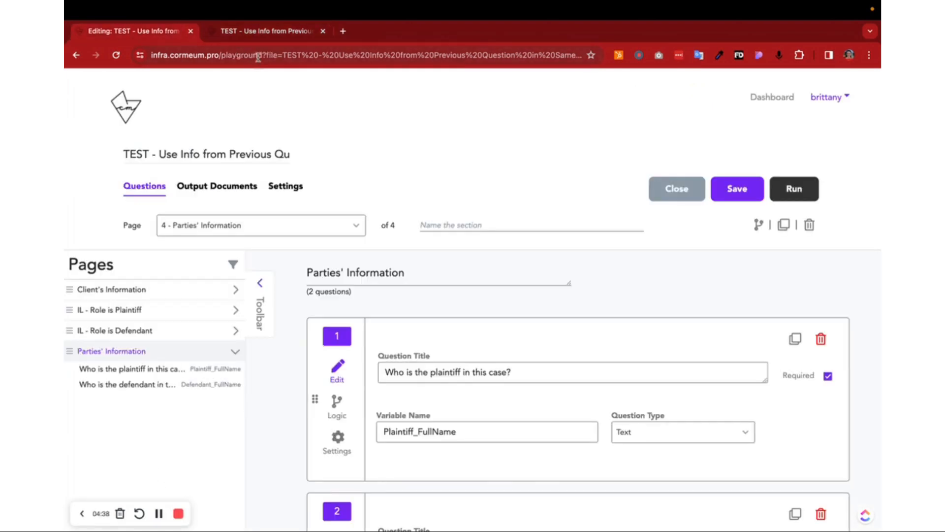
{"action": "left_click", "coordinate": [213, 293]}
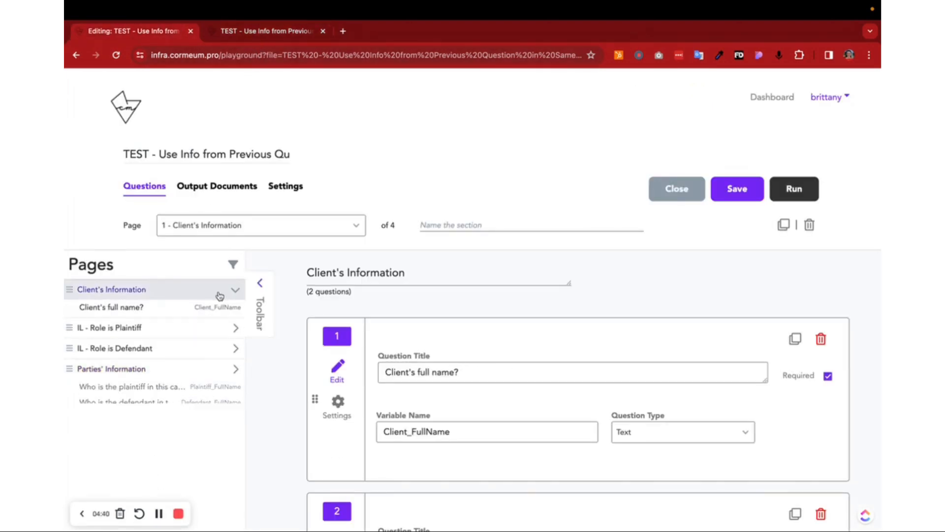
{"action": "scroll", "coordinate": [460, 363], "scroll_direction": "down", "scroll_amount": 2}
{"action": "double_click", "coordinate": [470, 351]}
{"action": "scroll", "coordinate": [470, 351], "scroll_direction": "down", "scroll_amount": 4}
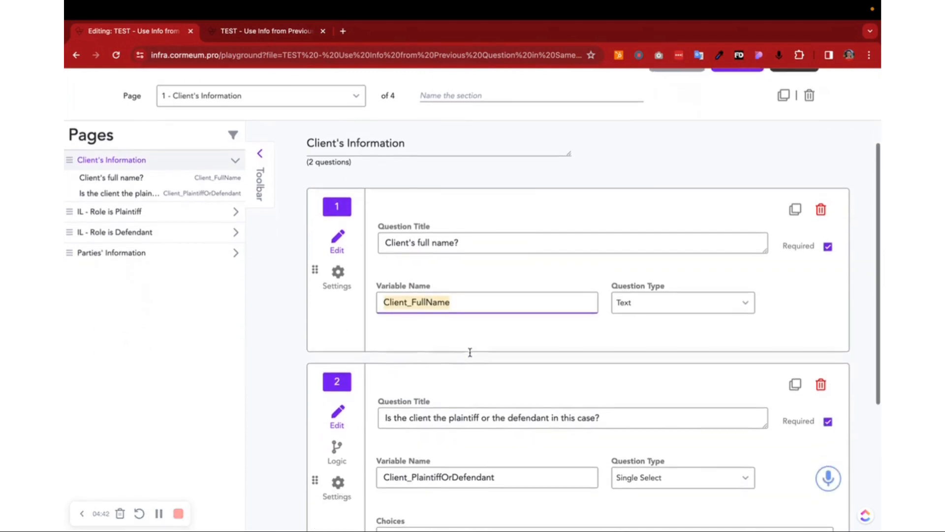
{"action": "scroll", "coordinate": [470, 355], "scroll_direction": "down", "scroll_amount": 1}
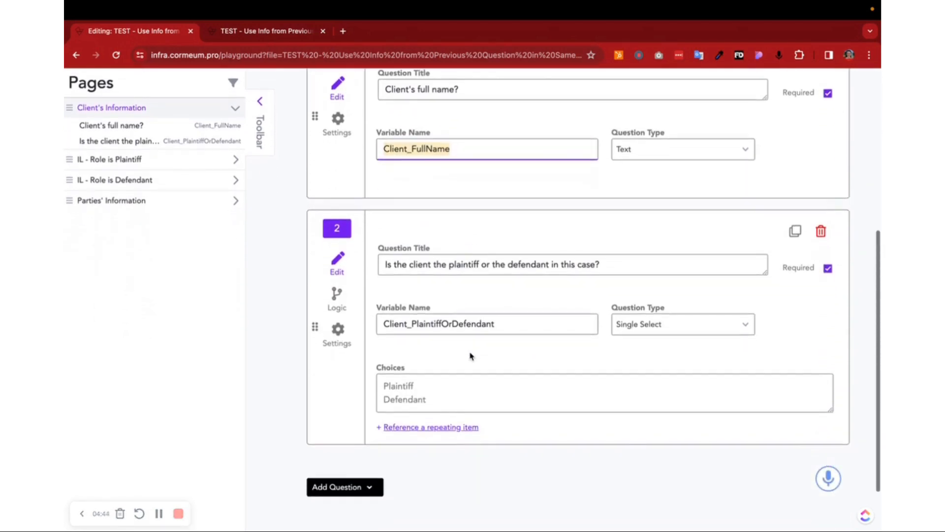
Step: Go back to the IL - Role is Plaintiff page to recap its variable definition
{"action": "left_click", "coordinate": [171, 166]}
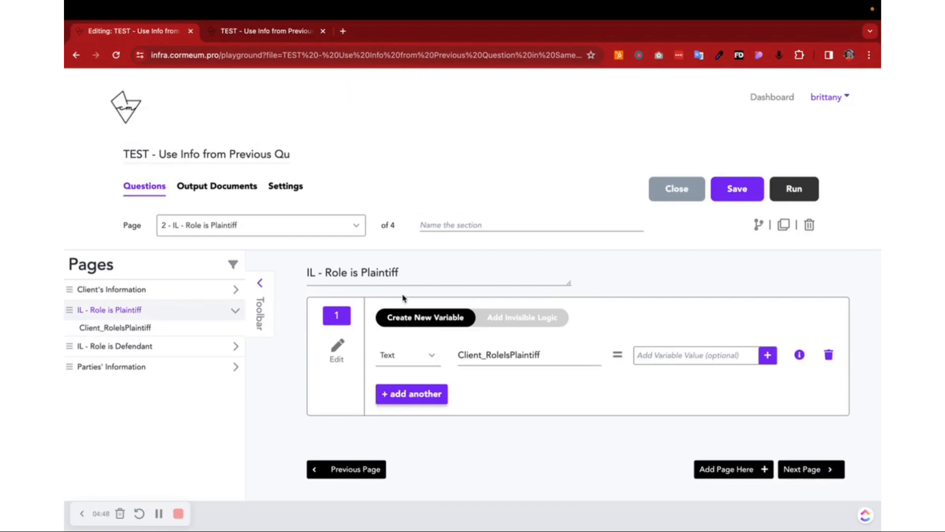